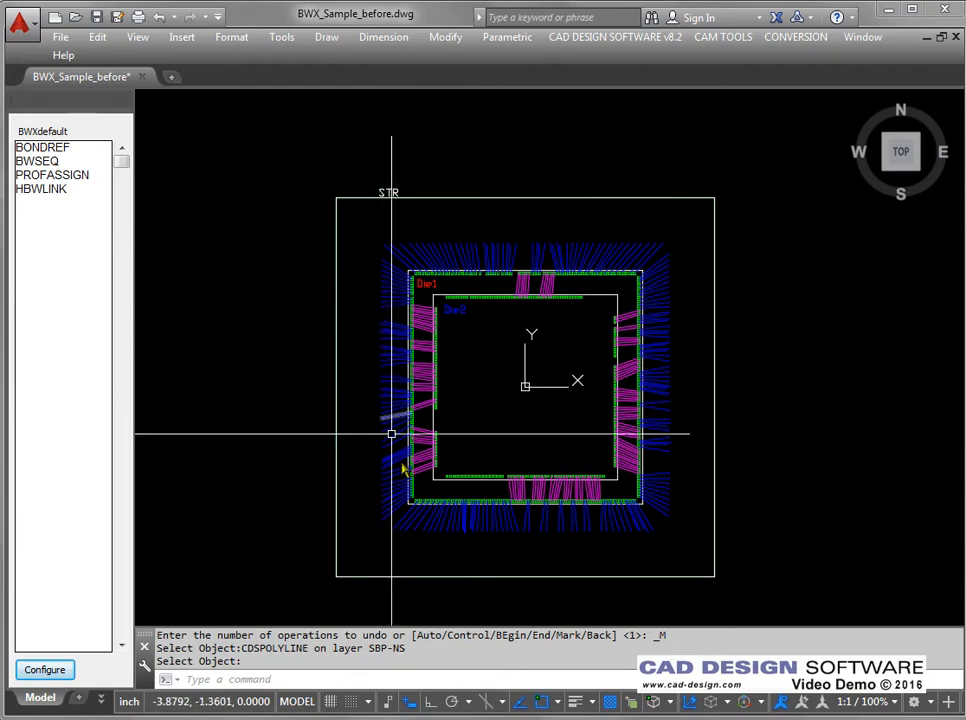
scroll(480, 265, "up", 4)
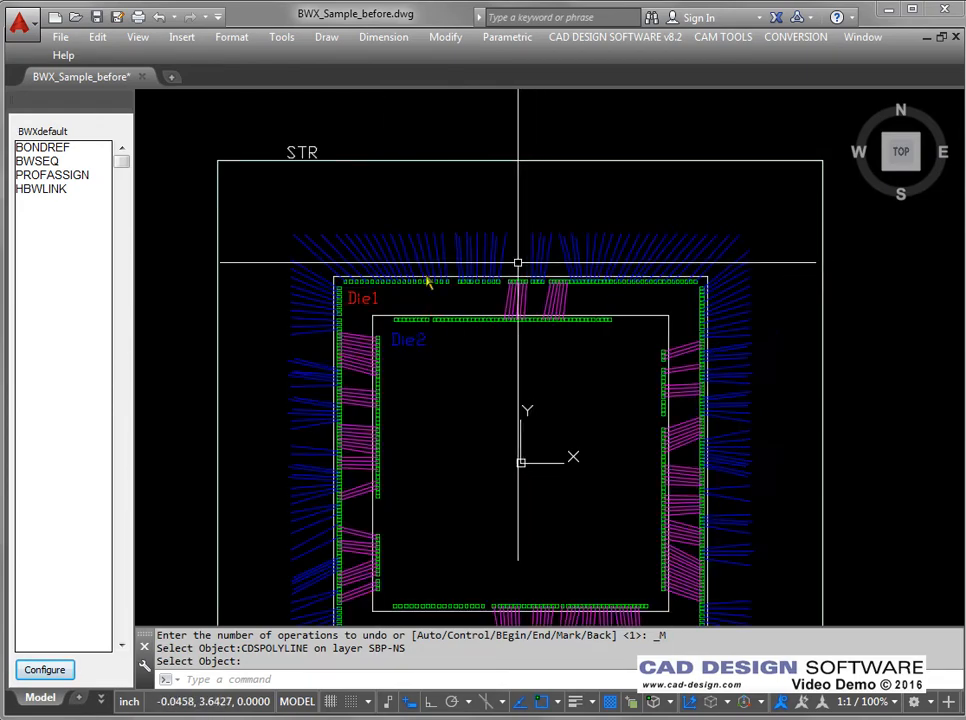
scroll(357, 265, "up", 1)
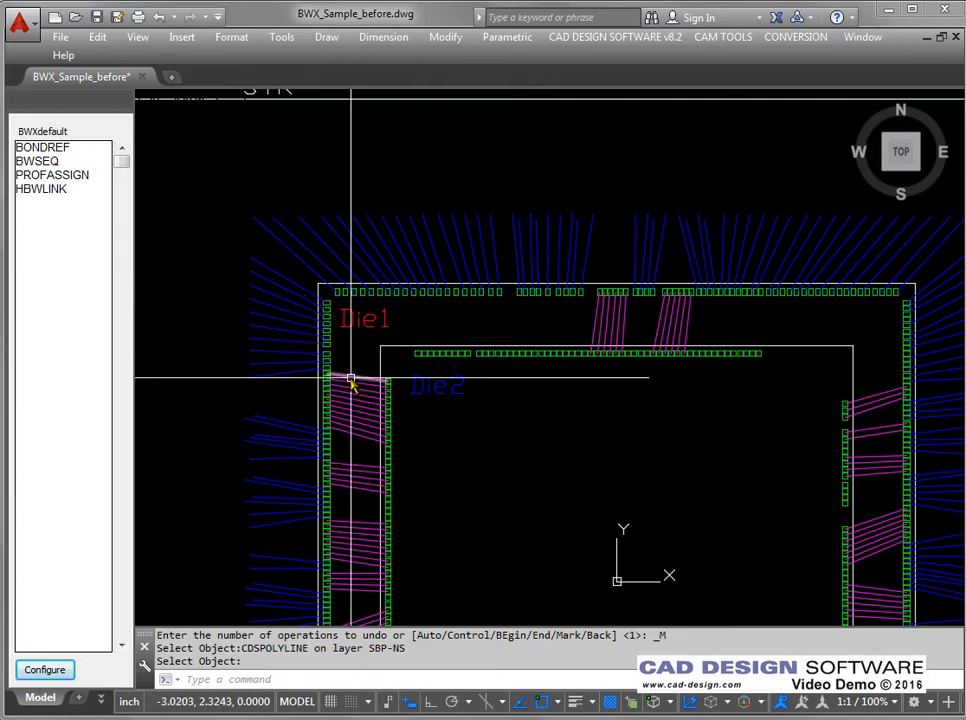
scroll(399, 315, "down", 2)
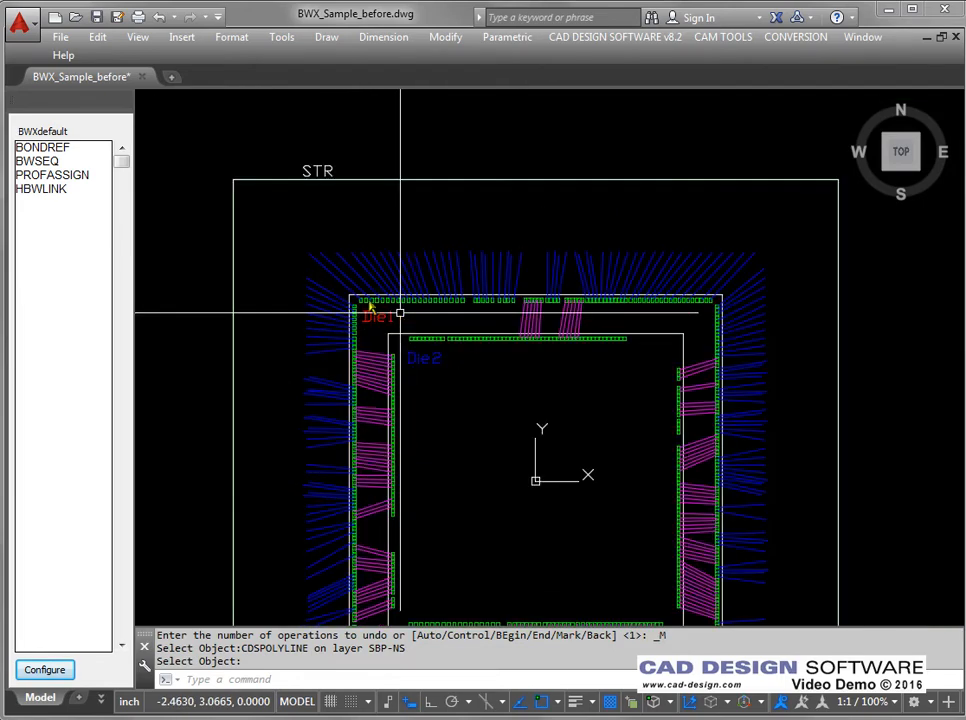
middle_click_drag(508, 408, 494, 323)
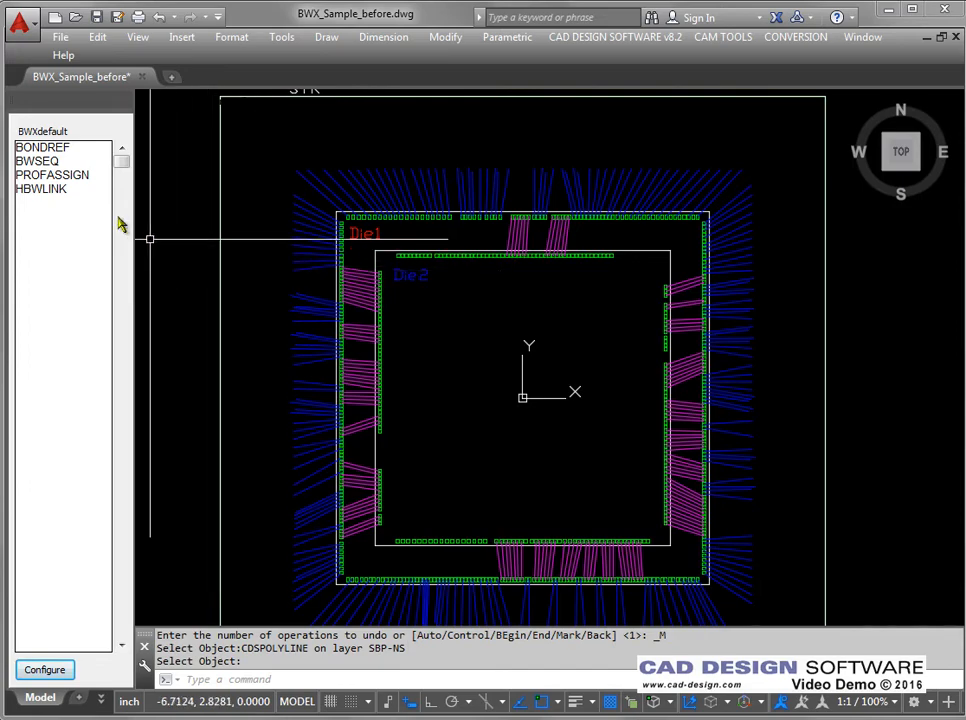
Step: Start BWSEQ bond wire sequencing with start number 1, increment 1, text height .15, arrow size .2 and type HYB
double_click(48, 168)
left_click_drag(266, 82, 160, 82)
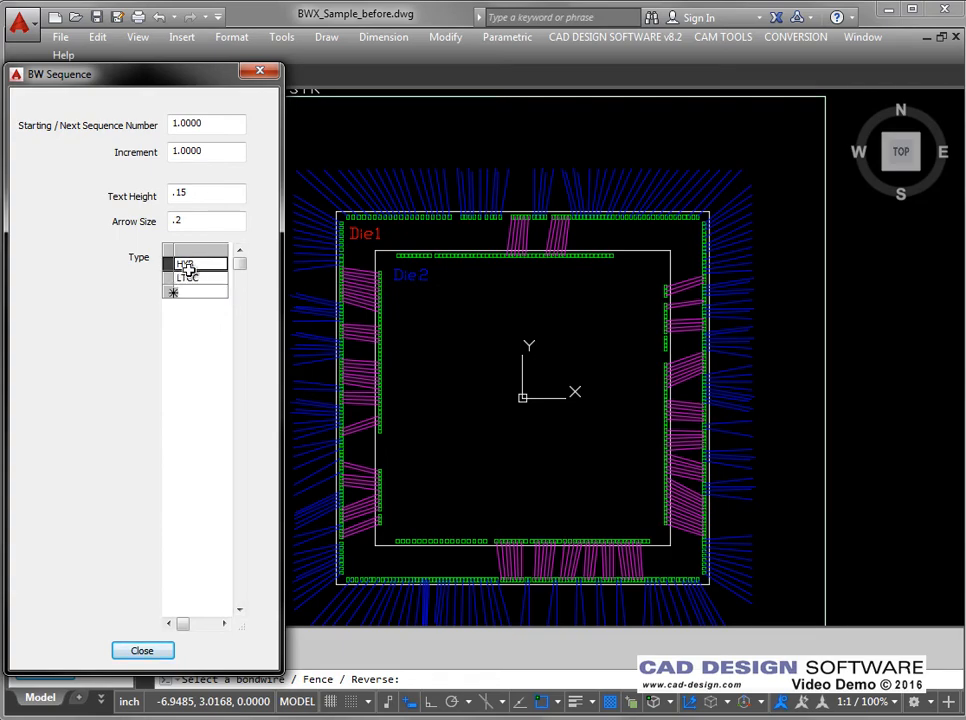
scroll(308, 209, "up", 5)
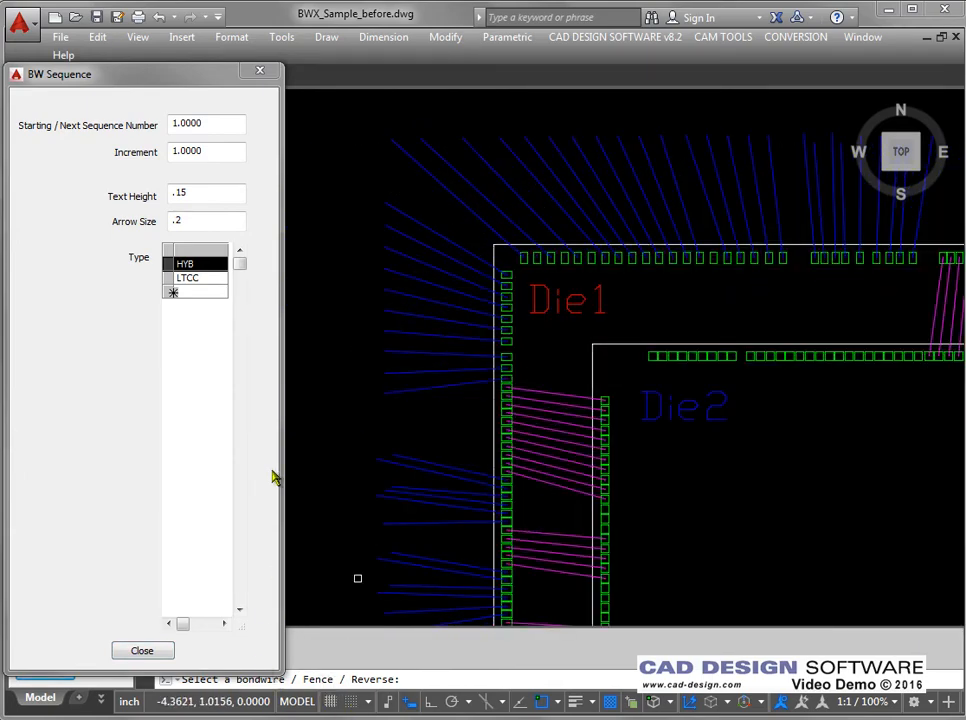
left_click_drag(210, 87, 212, 36)
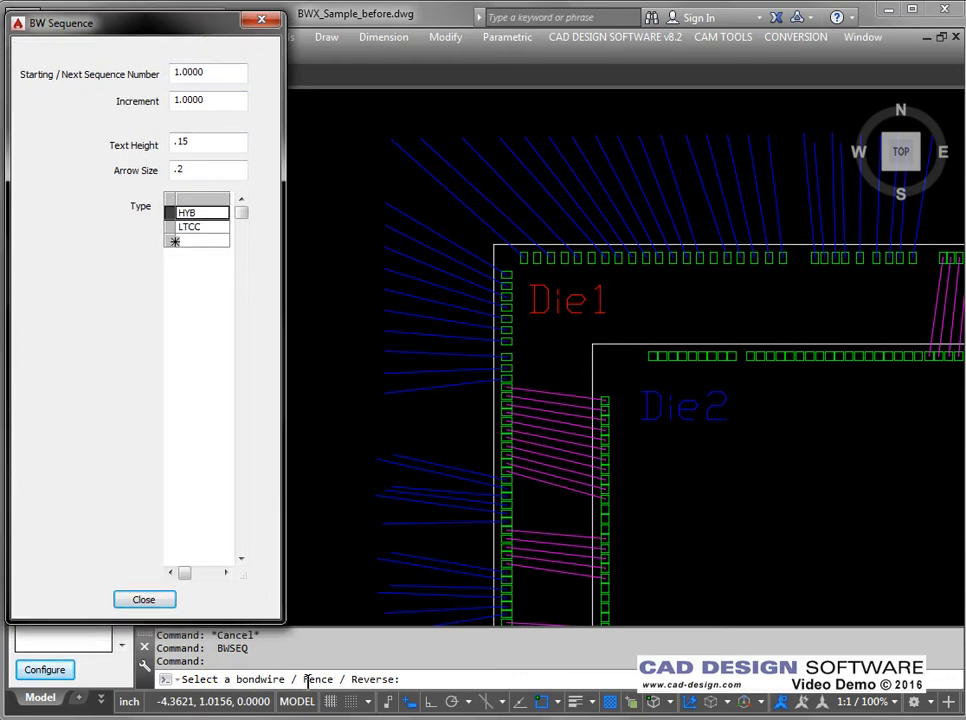
Step: Number the seven uppermost blue bond wires on Die1's left side individually as 1 to 7, working downward
left_click(425, 222)
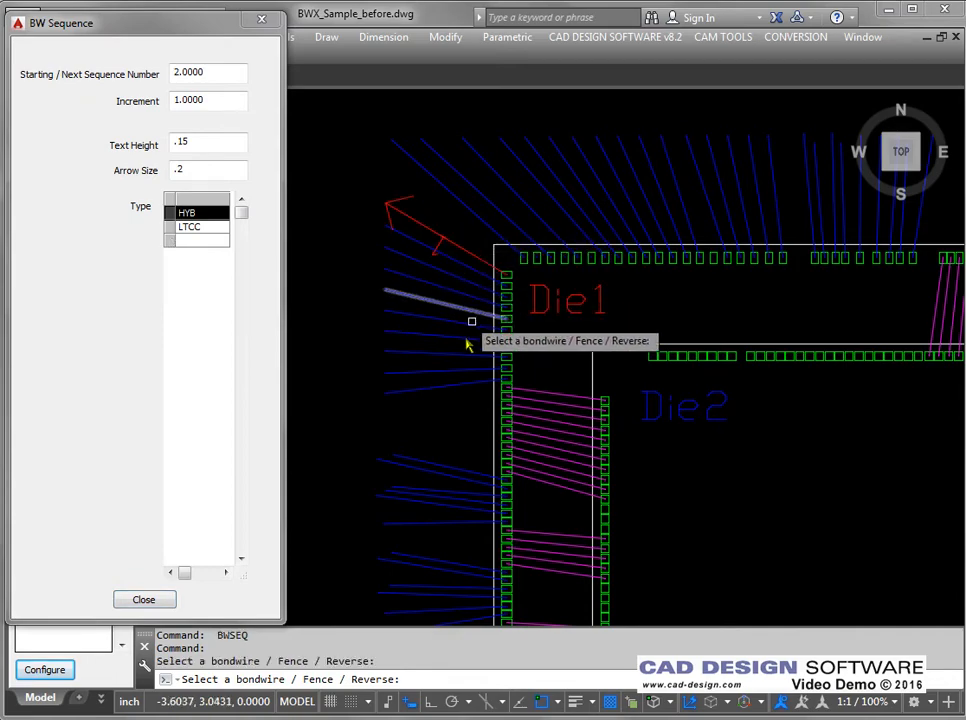
scroll(440, 270, "up", 2)
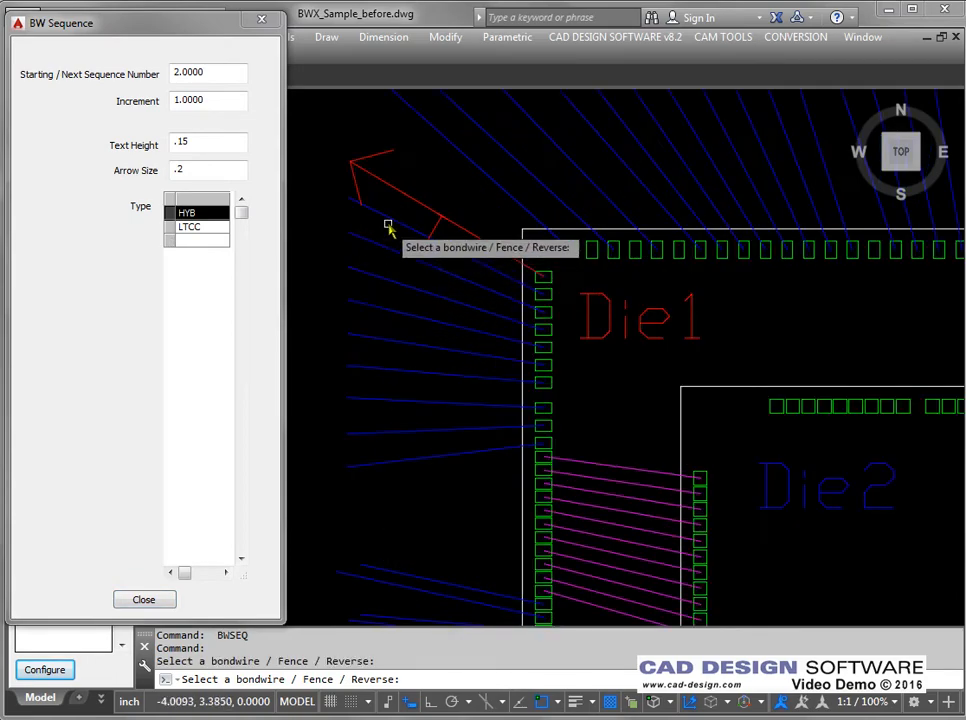
left_click(390, 222)
left_click(399, 298)
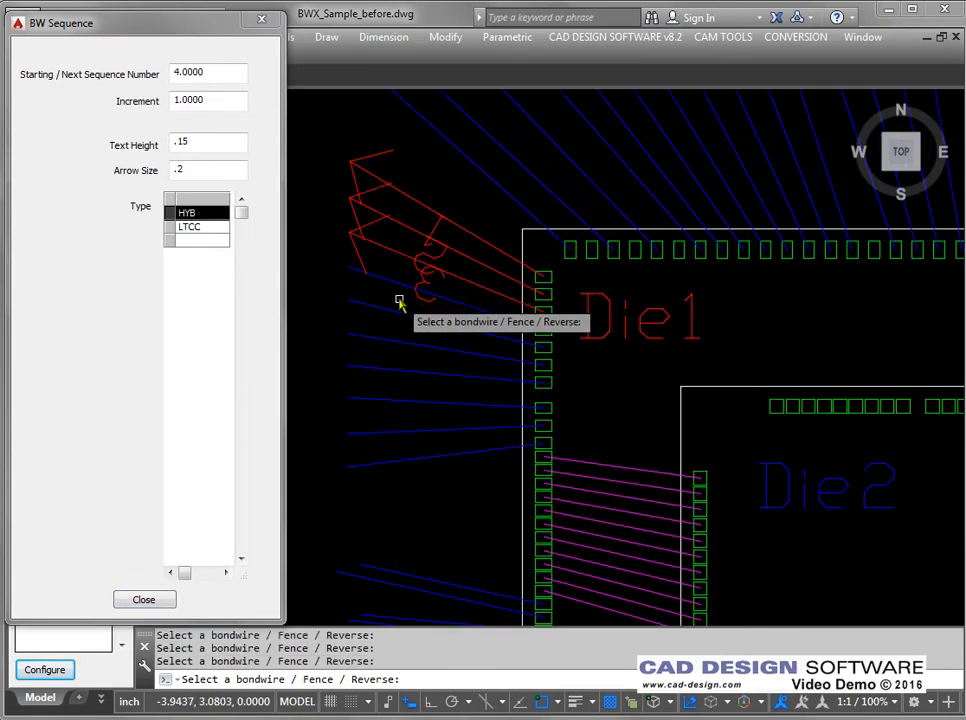
left_click(401, 322)
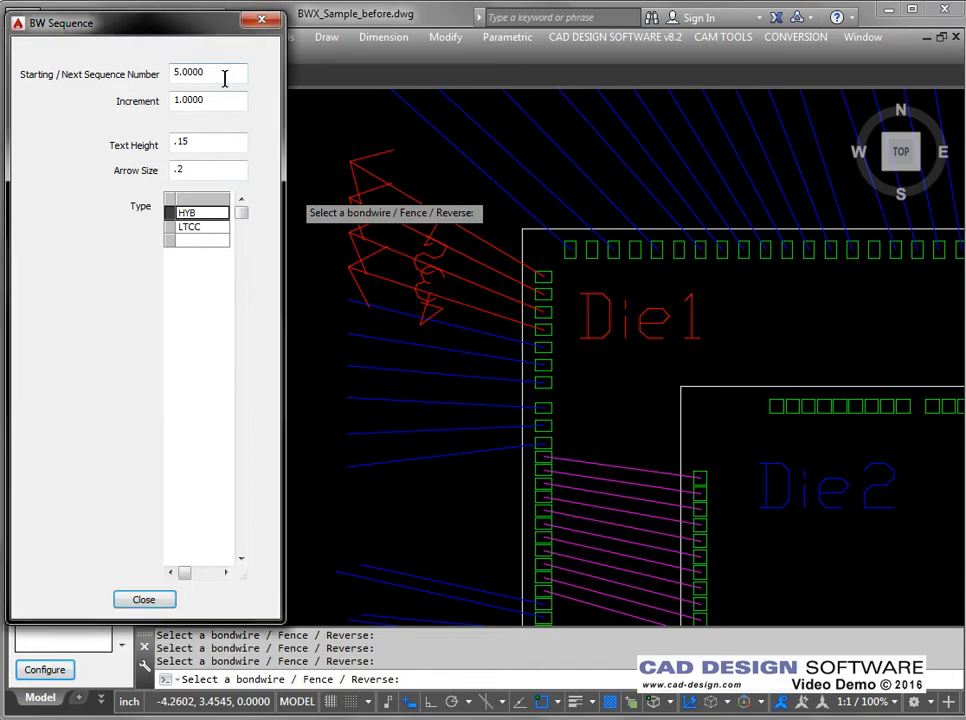
left_click(460, 336)
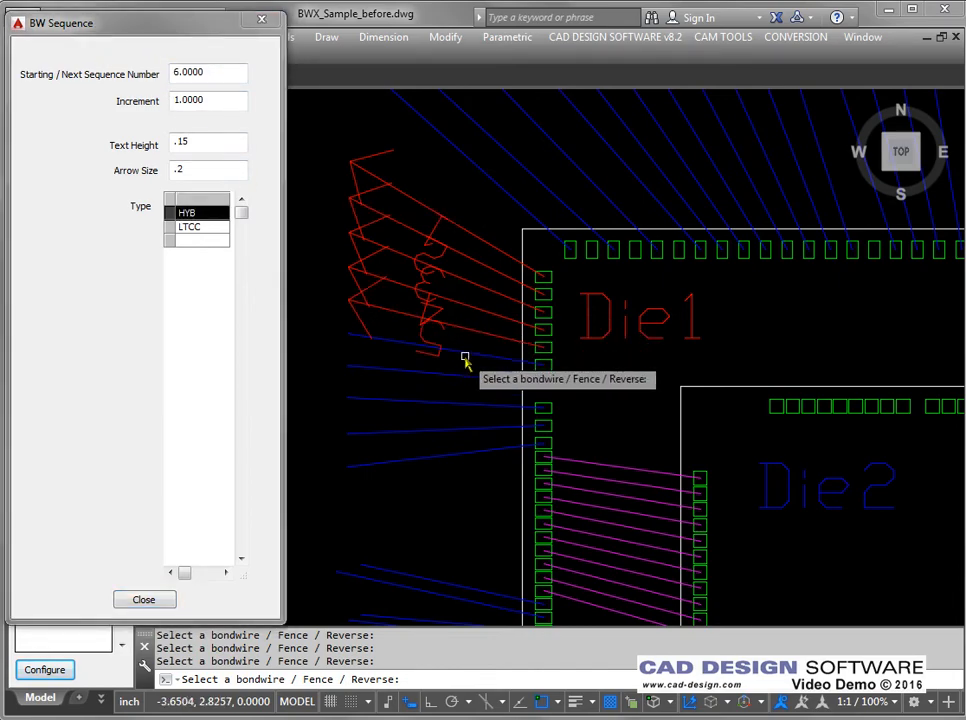
left_click(465, 360)
left_click(464, 380)
key("Return")
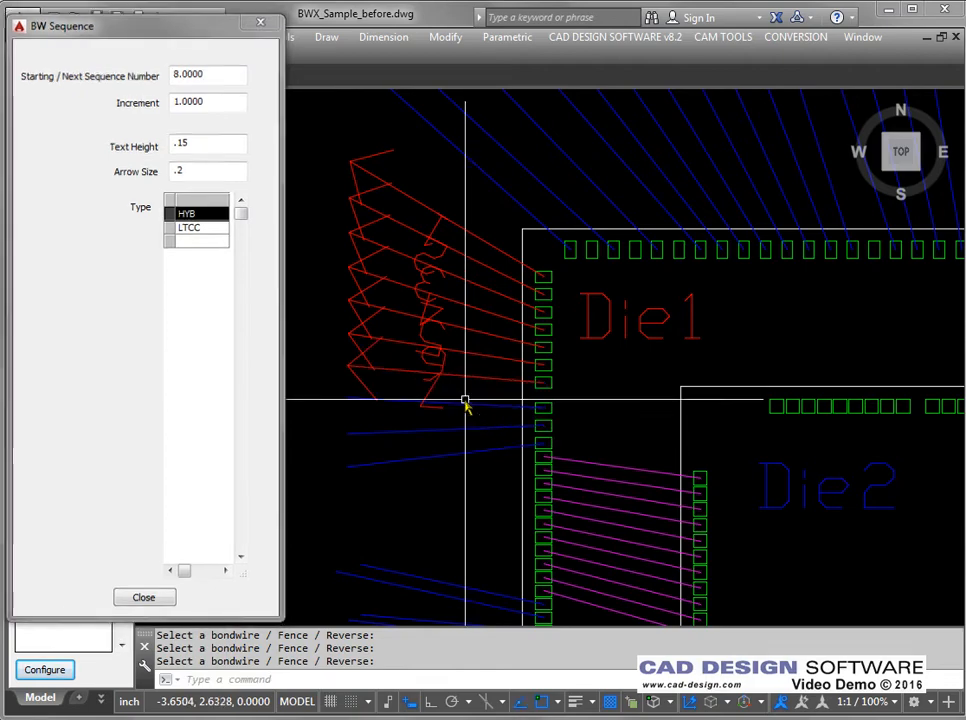
Step: Restart BWSEQ and number the next three blue wires below wire 7 as 8 to 10 with a fence
type("BWSEQ")
key("Return")
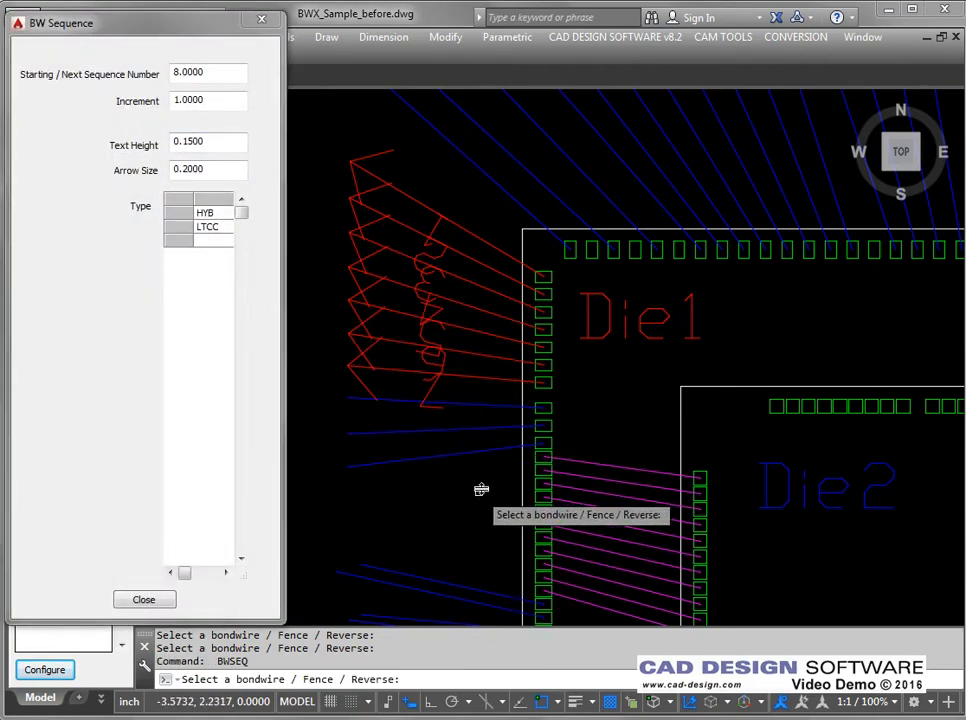
key("Return")
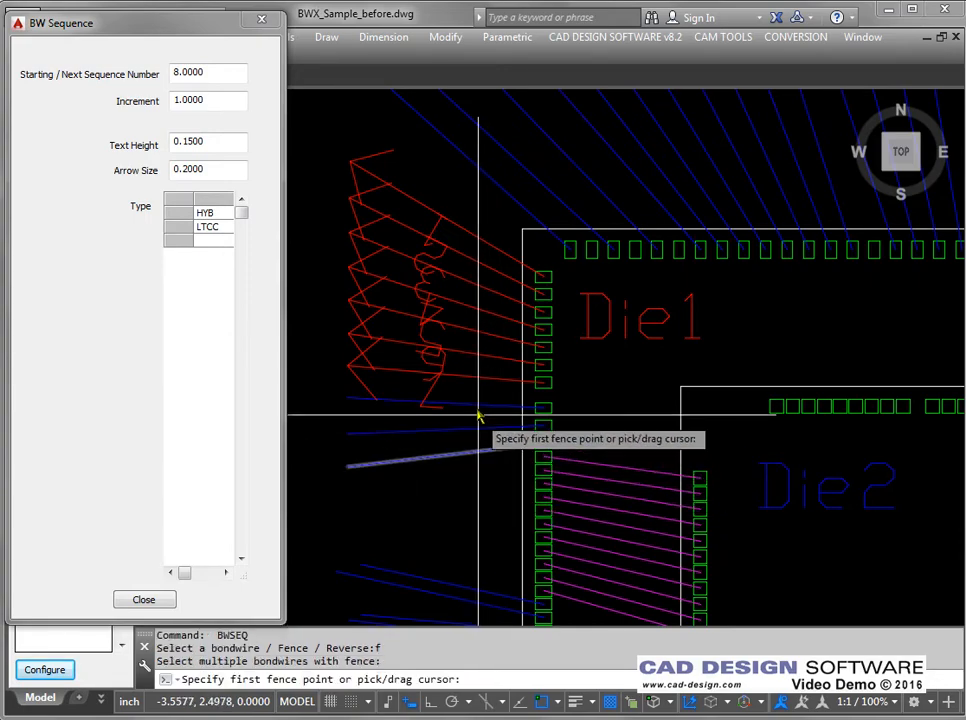
left_click(474, 391)
left_click(452, 500)
key("Return")
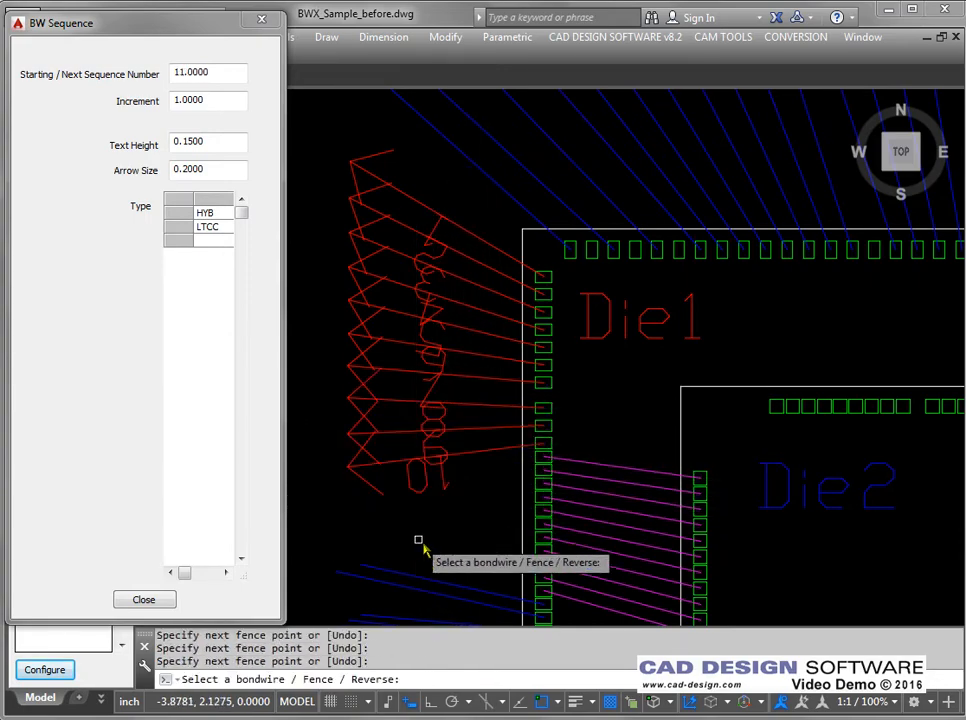
Step: Sequence the blue wires along Die1's top edge with a fence from the upper-left corner to the first large gap
middle_click_drag(438, 524, 435, 457)
scroll(435, 457, "down", 2)
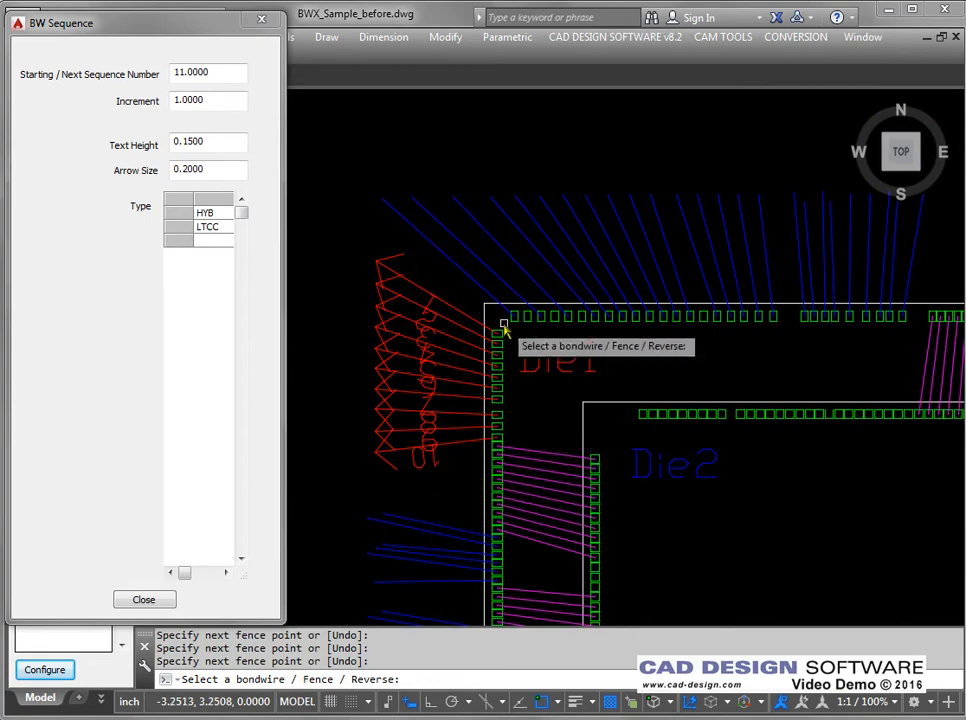
type("f")
key("Return")
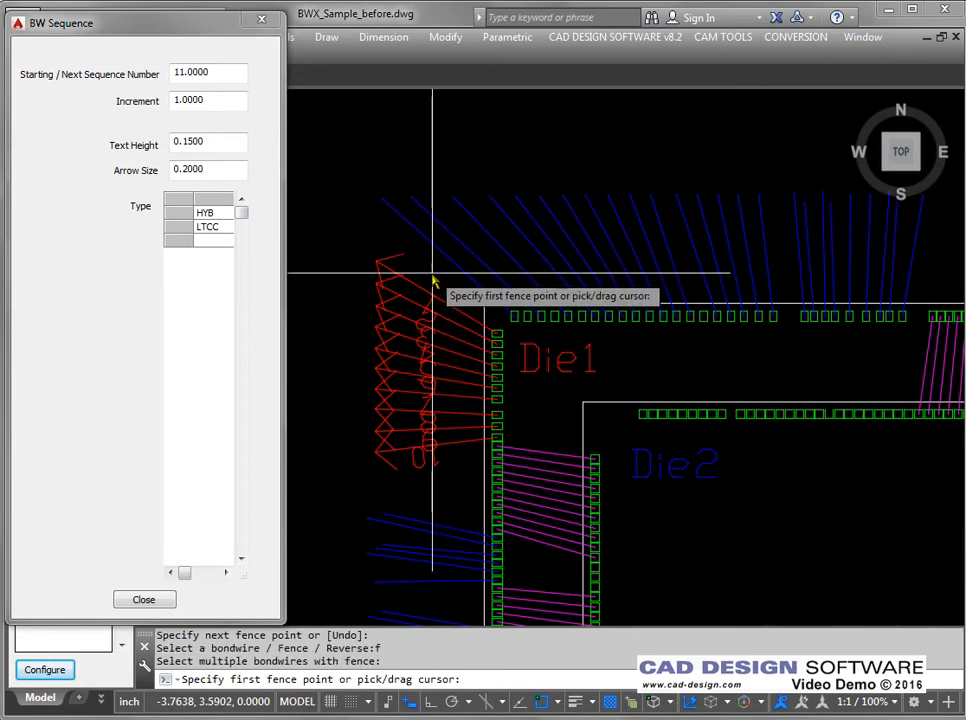
left_click(450, 268)
middle_click_drag(895, 280, 763, 274)
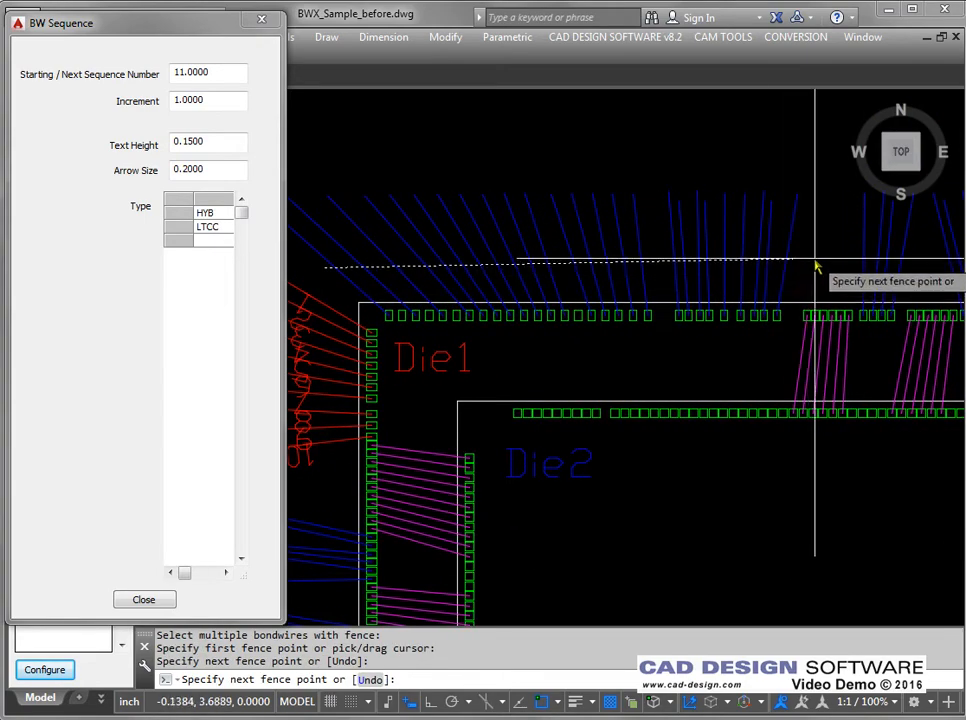
left_click(815, 271)
key("Return")
Step: Sequence the remaining blue bond wires down Die1's left side with a fence
scroll(813, 285, "down", 2)
scroll(790, 300, "down", 3)
scroll(625, 287, "up", 2)
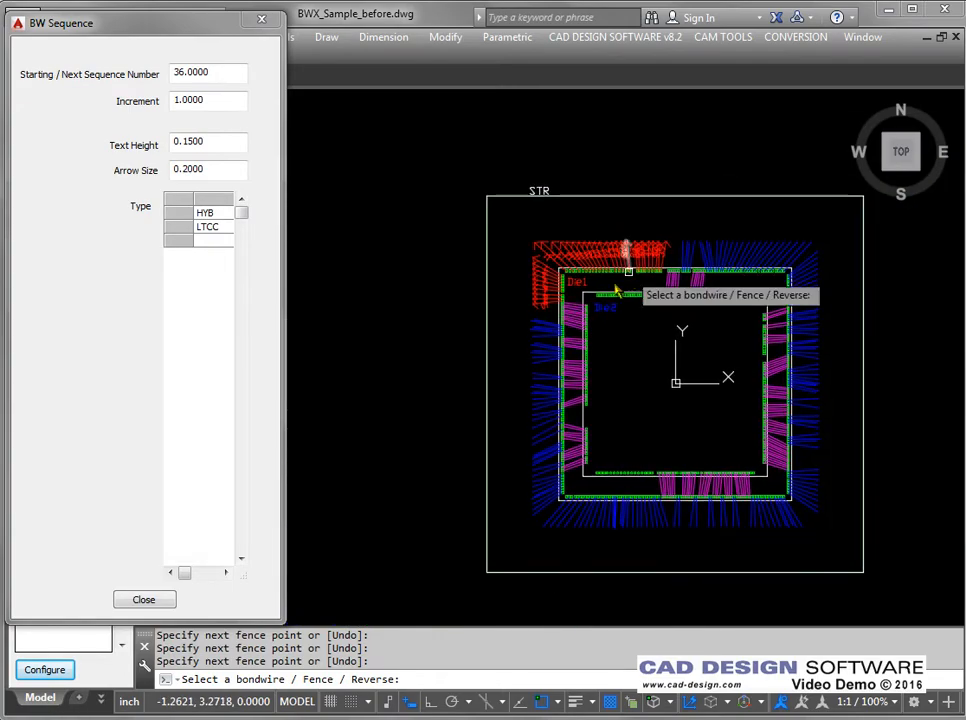
scroll(492, 263, "up", 4)
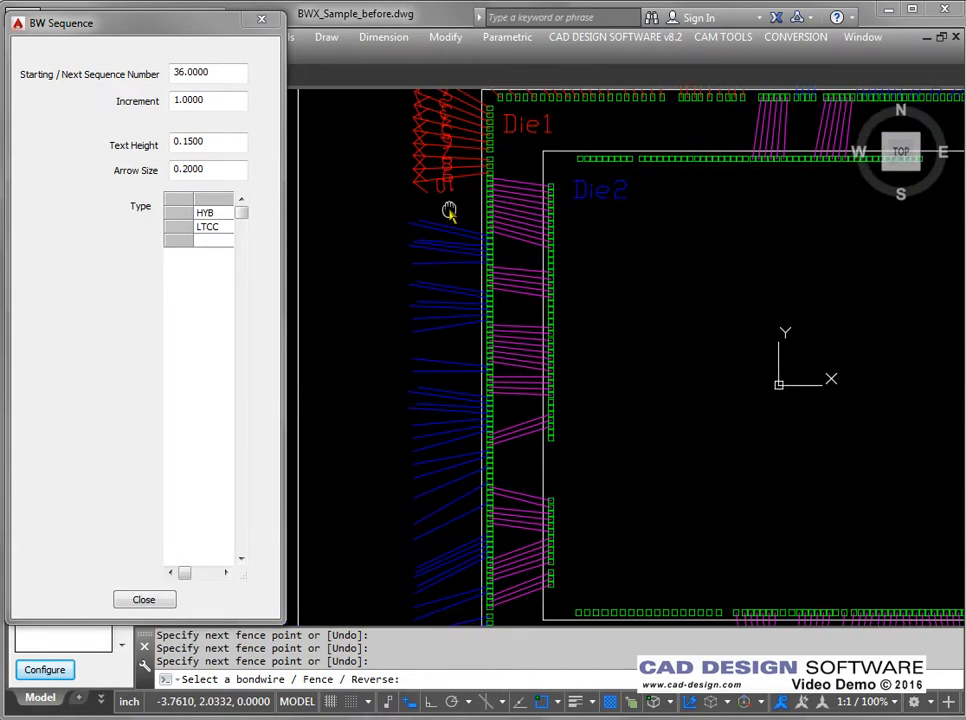
scroll(378, 193, "down", 2)
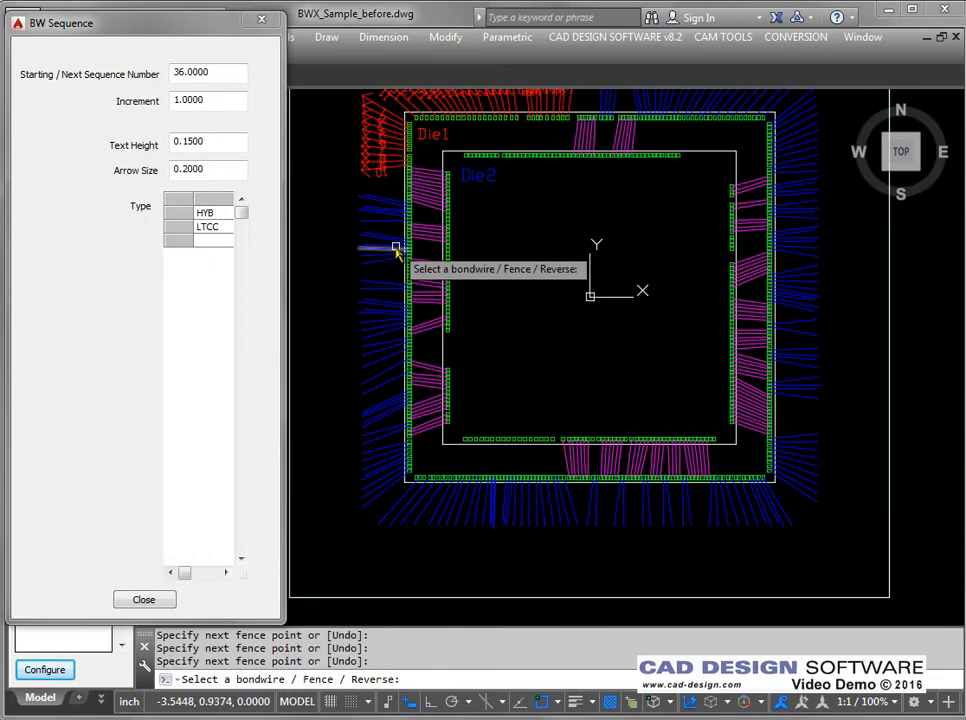
type("f")
key("Return")
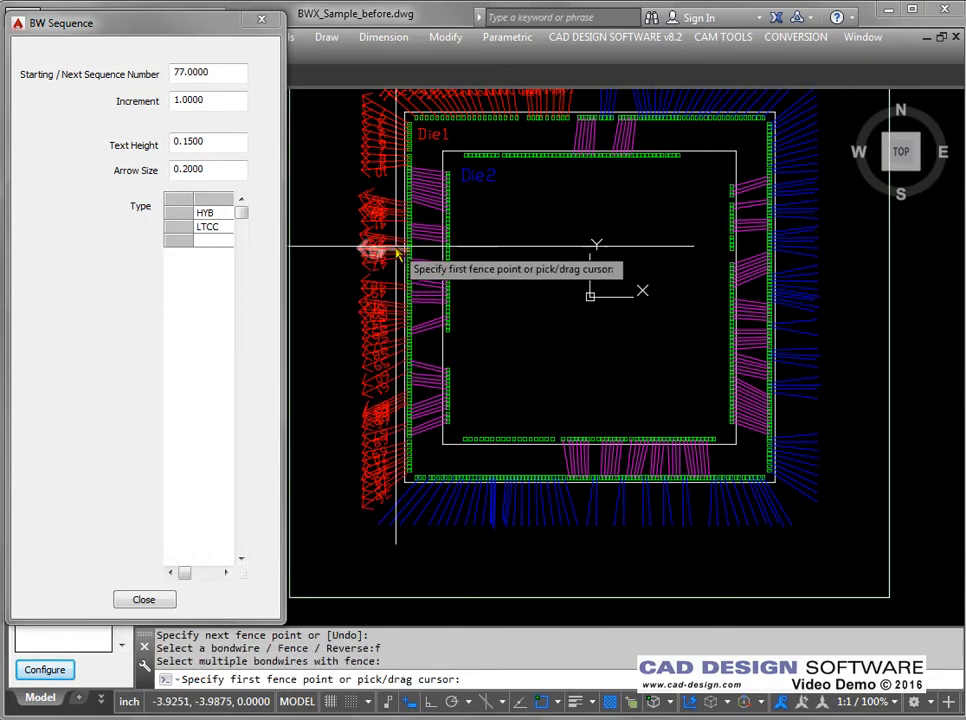
Step: Sequence all blue bond wires along Die1's bottom edge with a left-to-right fence
left_click(379, 511)
left_click(790, 503)
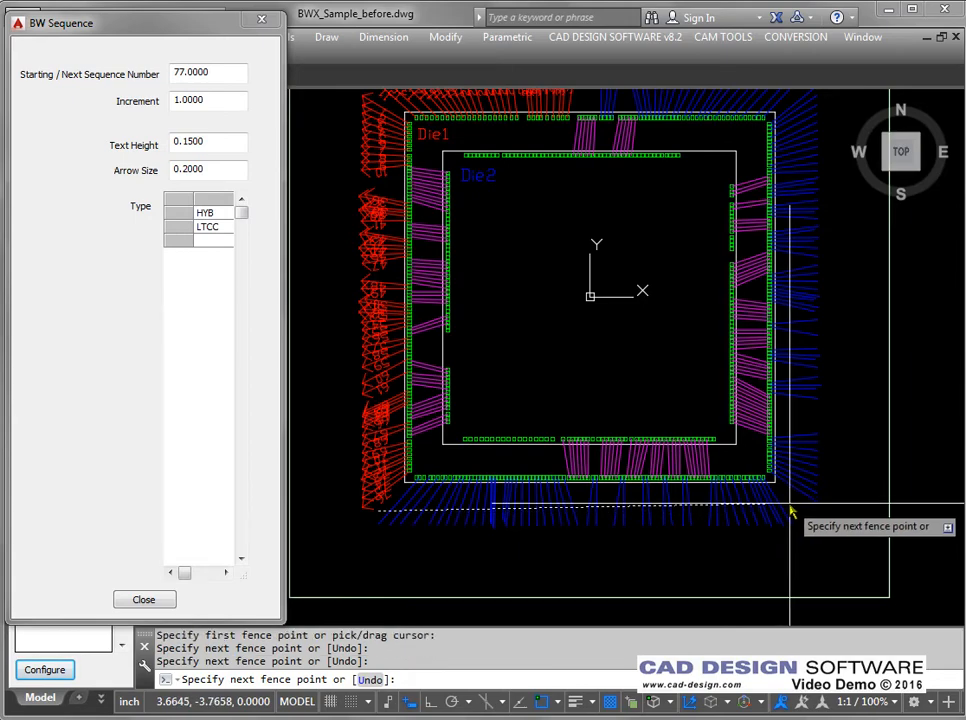
key("Return")
Step: Sequence the lower blue wires on Die1's right side with a fence running upward from the bottom-right corner to just above mid-height
type("f")
key("Return")
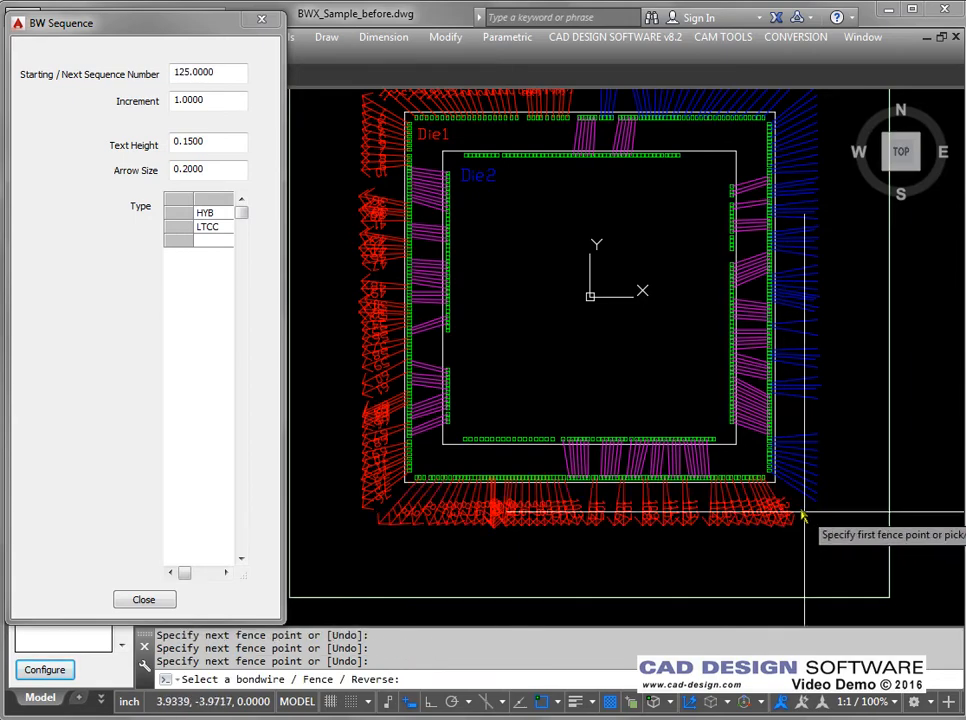
left_click(801, 510)
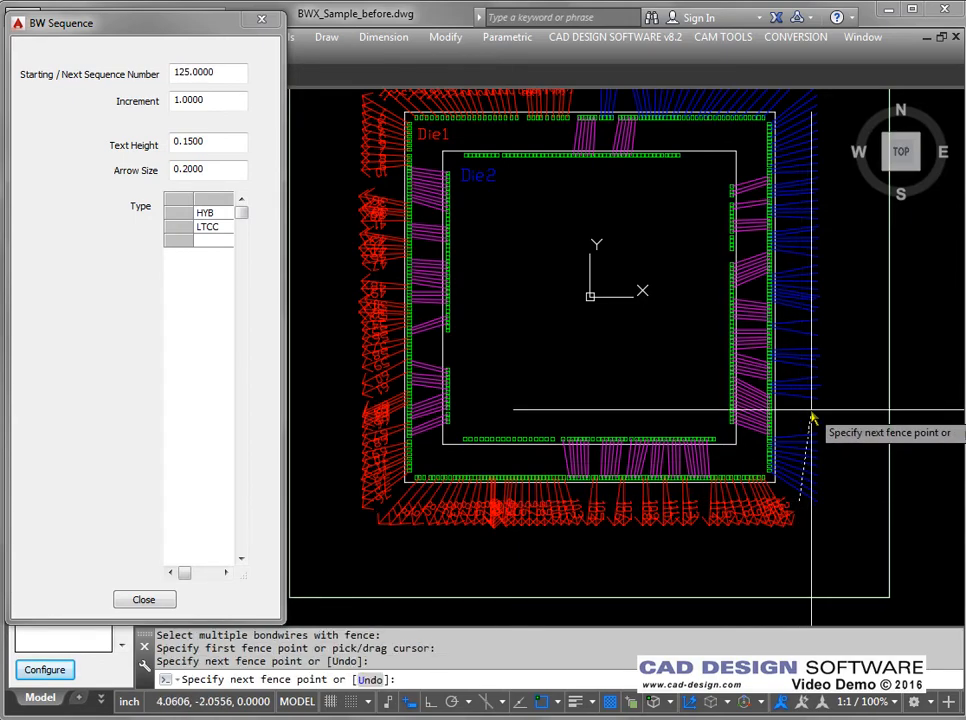
left_click(783, 270)
key("Return")
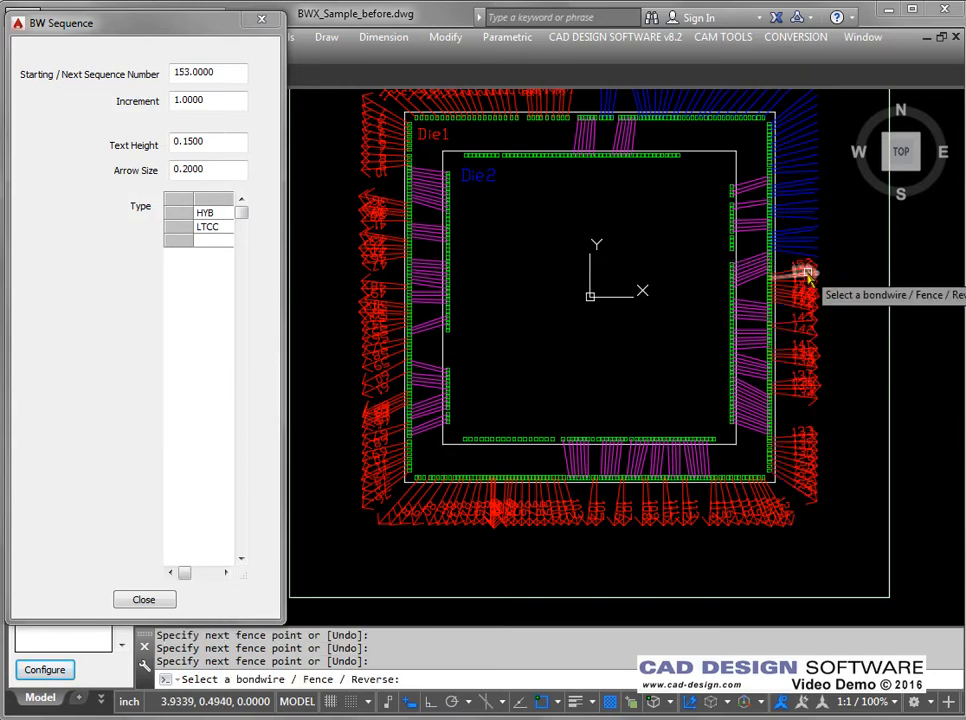
Step: Sequence the remaining blue wires on Die1's top edge with a fence from the gap to the upper-right corner
middle_click_drag(808, 272, 742, 440)
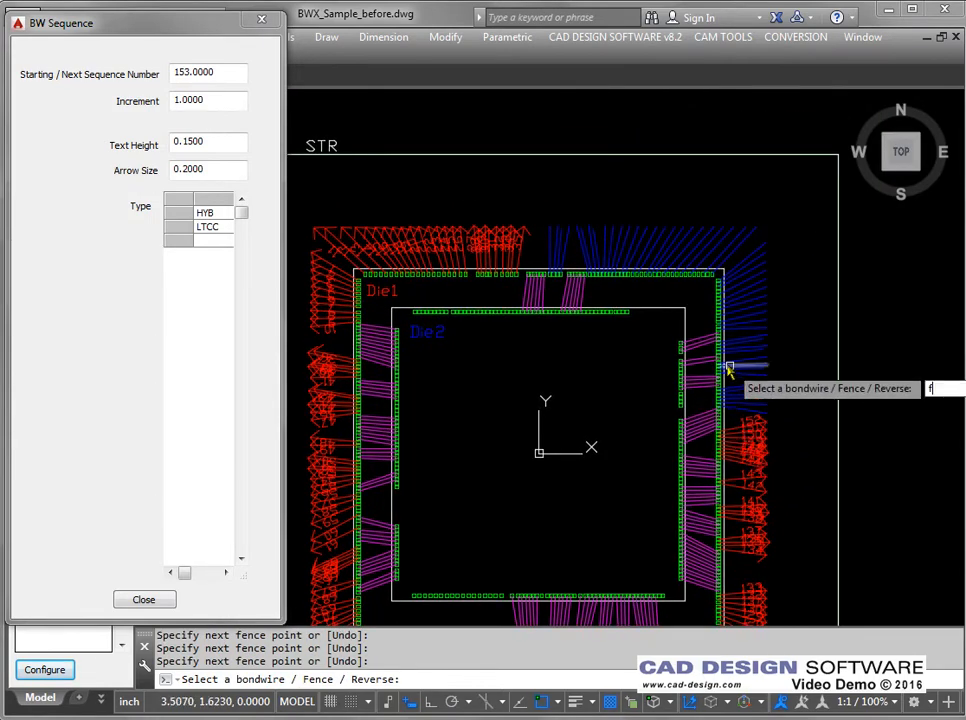
type("f")
key("Return")
left_click(545, 243)
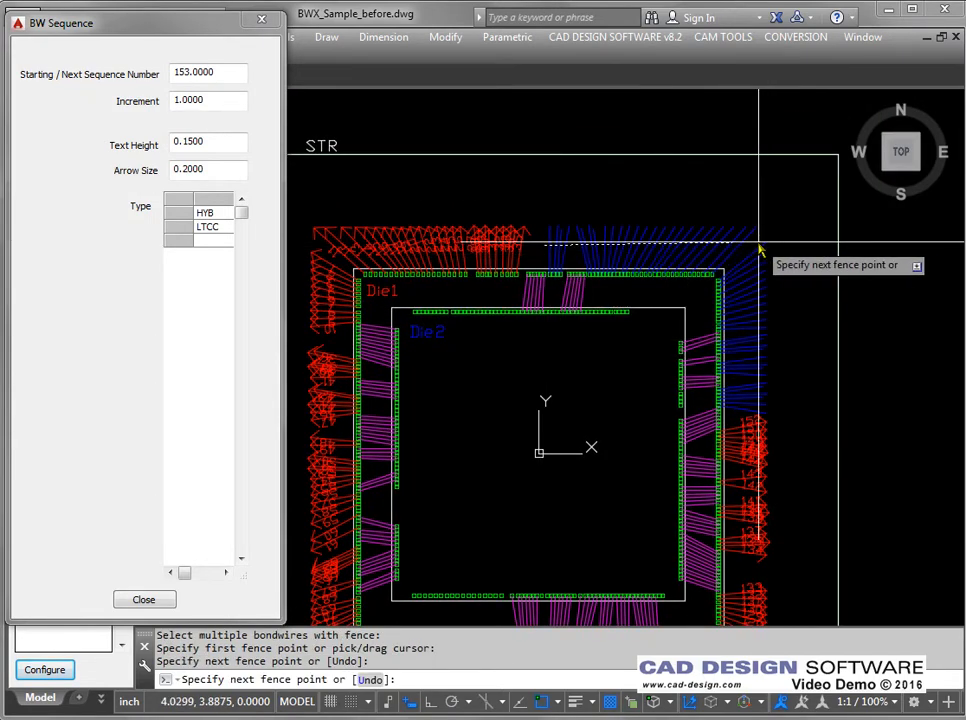
left_click(765, 252)
key("Return")
Step: Sequence the remaining blue wires on Die1's right side with a fence running downward from the upper-right corner
type("f")
key("Return")
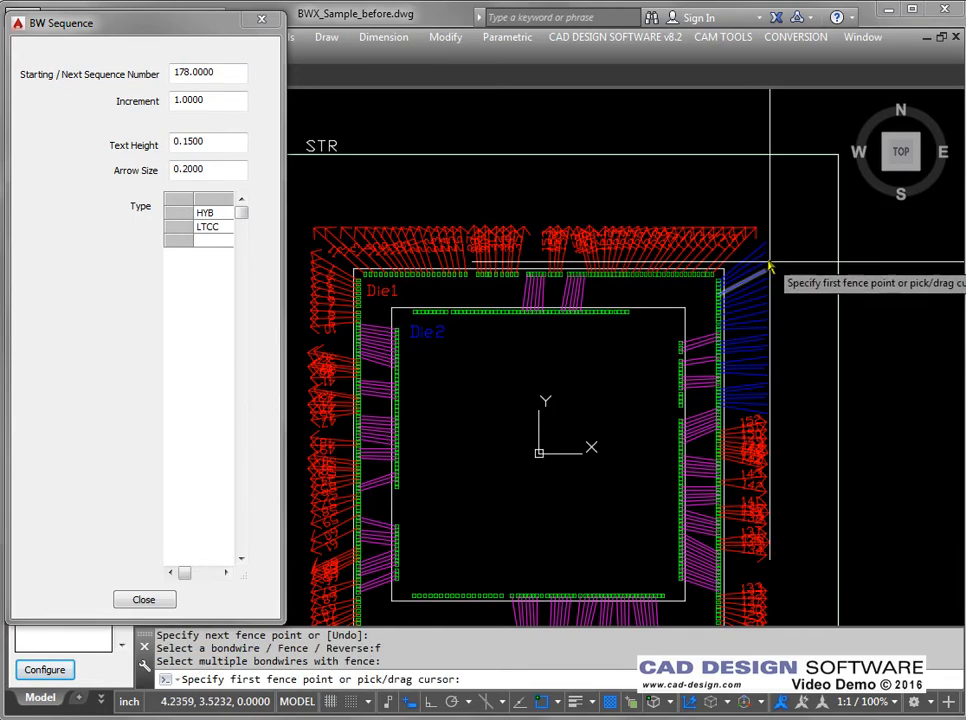
left_click(752, 245)
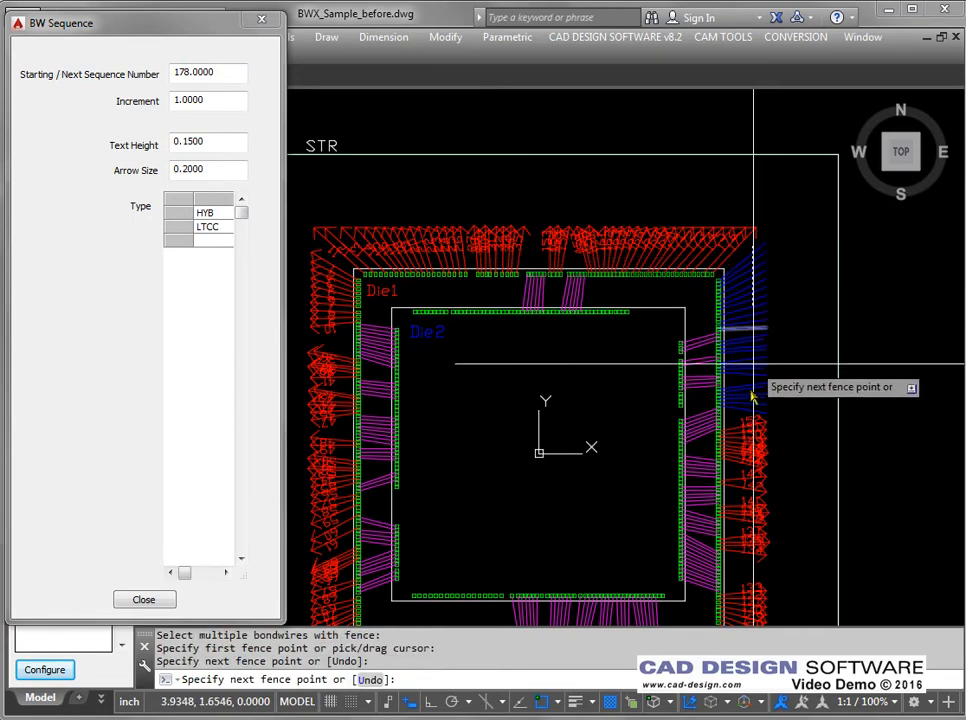
left_click(744, 428)
key("Return")
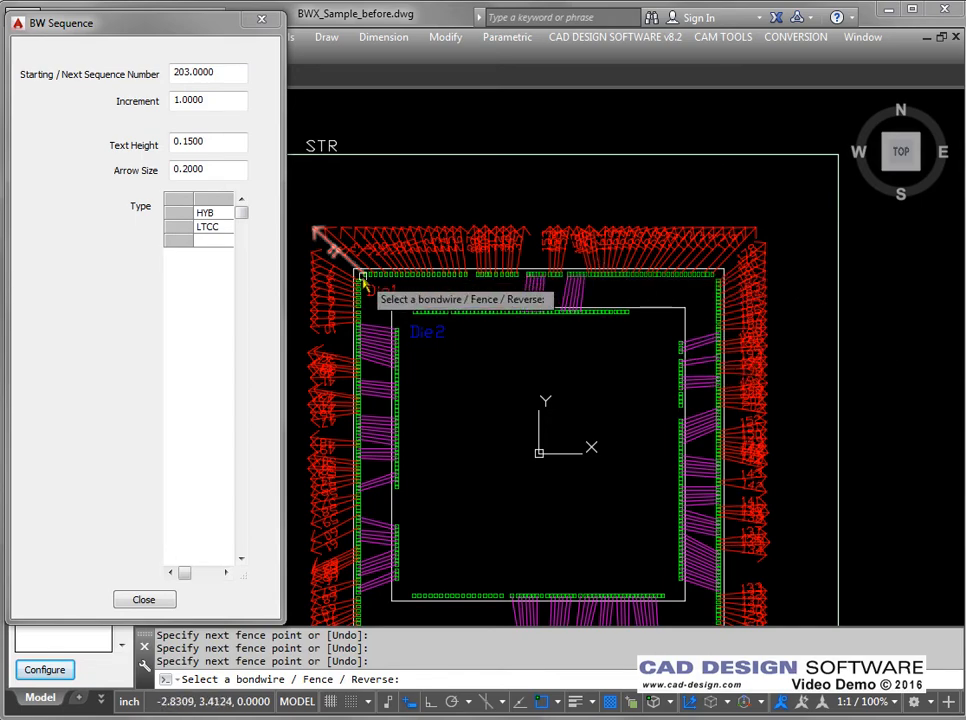
scroll(602, 244, "up", 4)
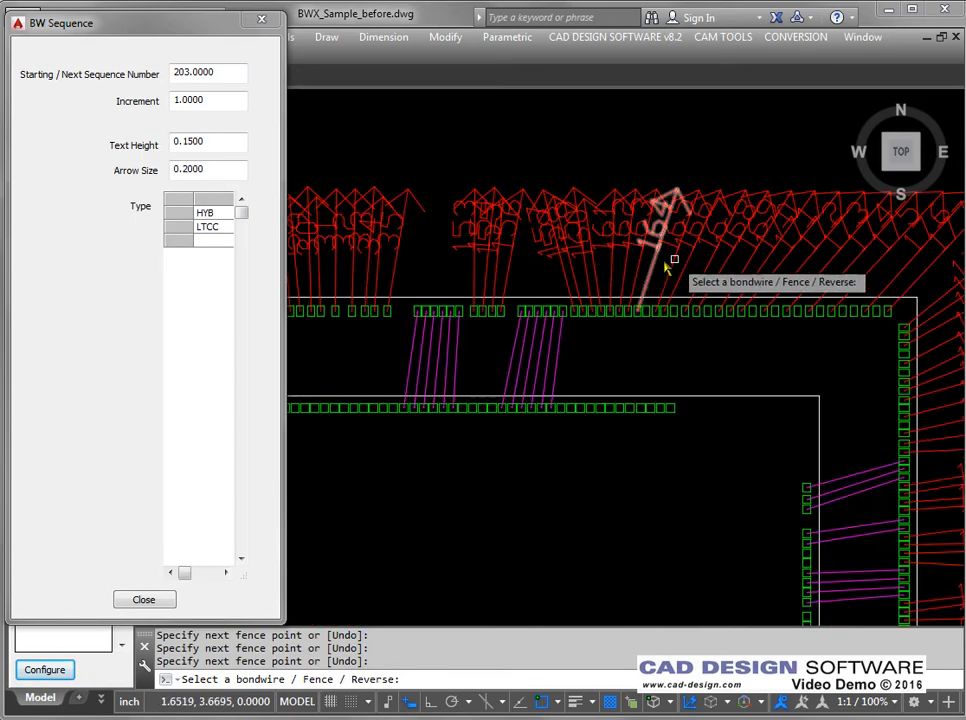
scroll(625, 356, "down", 2)
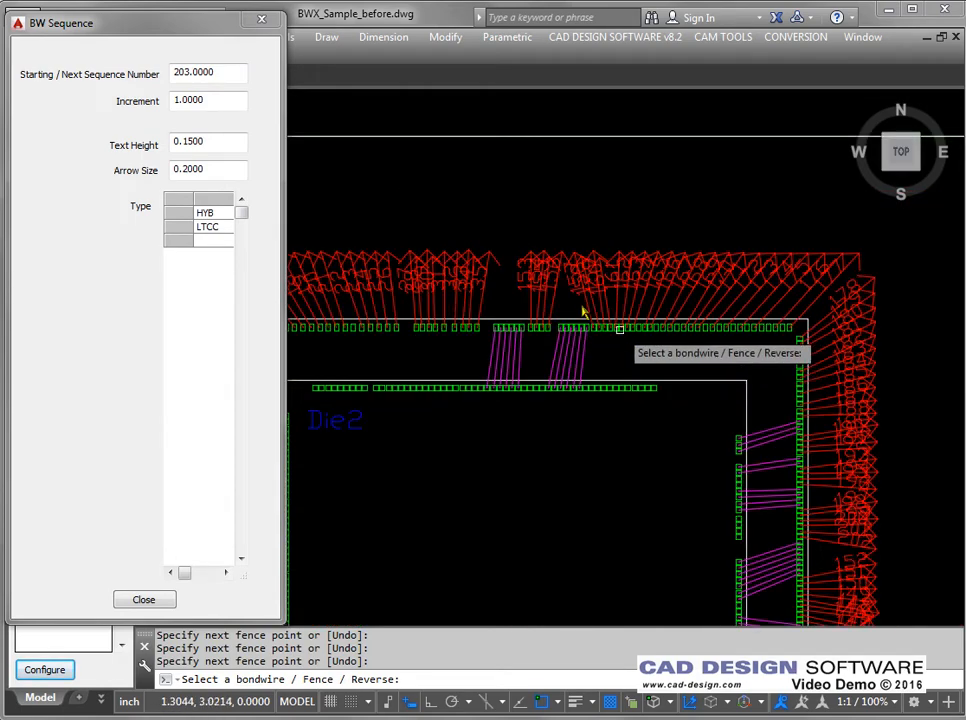
scroll(605, 298, "up", 2)
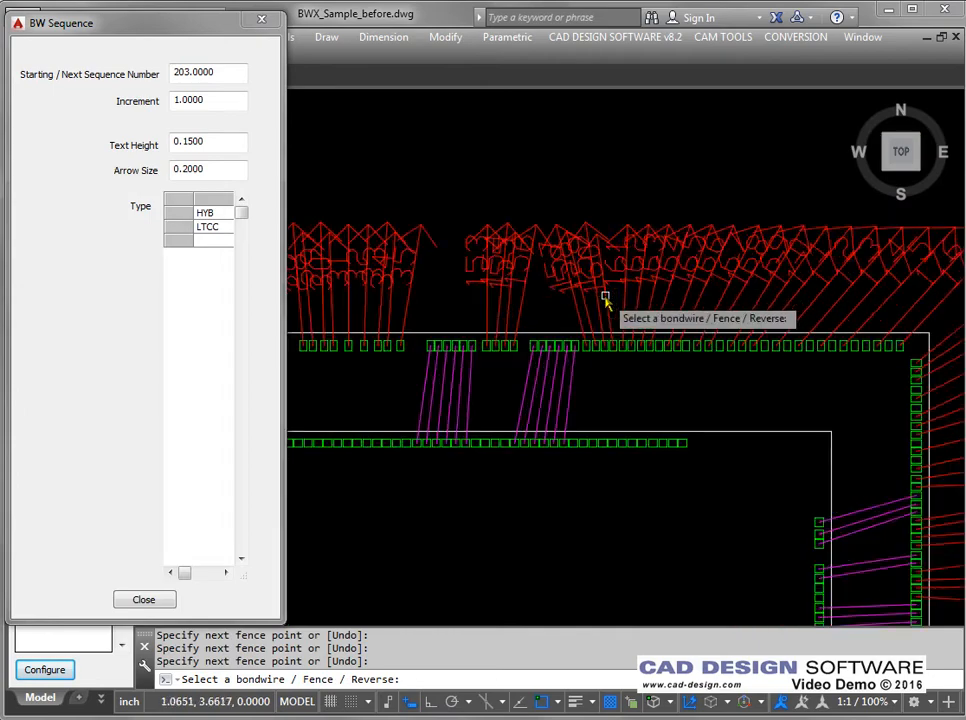
Step: Reverse the direction of bond wires 153 and 156 in the small four-wire group on Die1's top edge
scroll(605, 298, "up", 2)
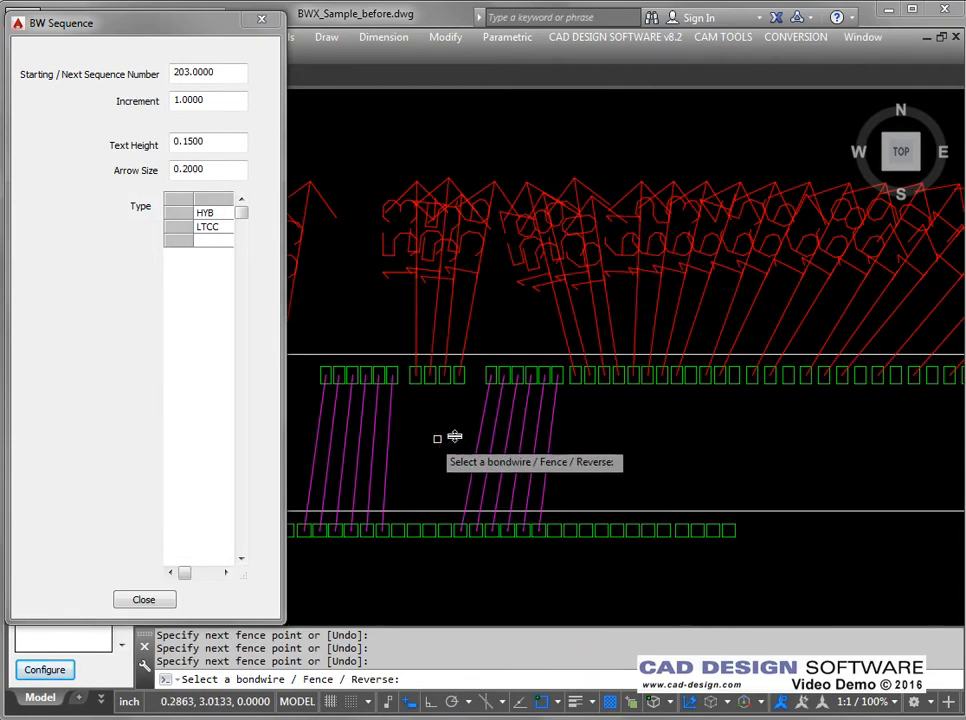
type("r")
key("Return")
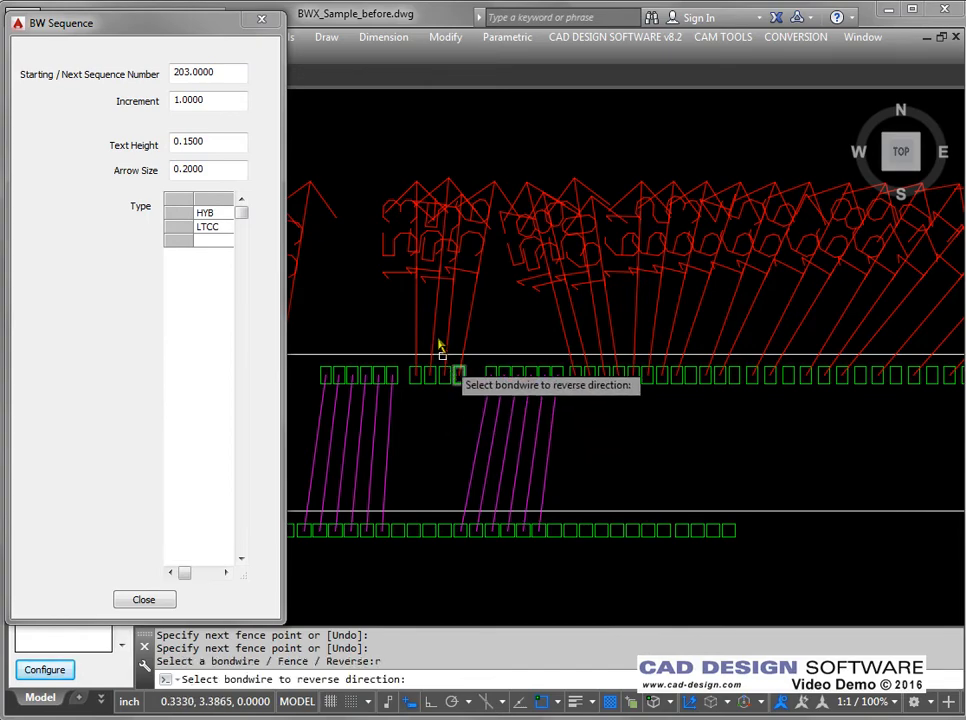
left_click(418, 331)
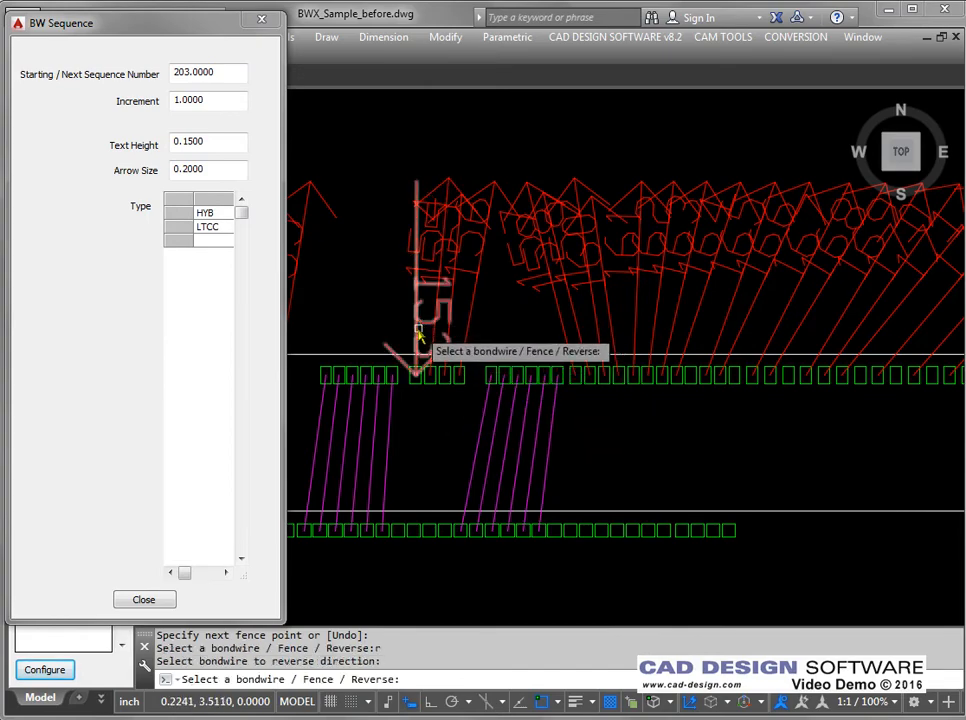
key("Return")
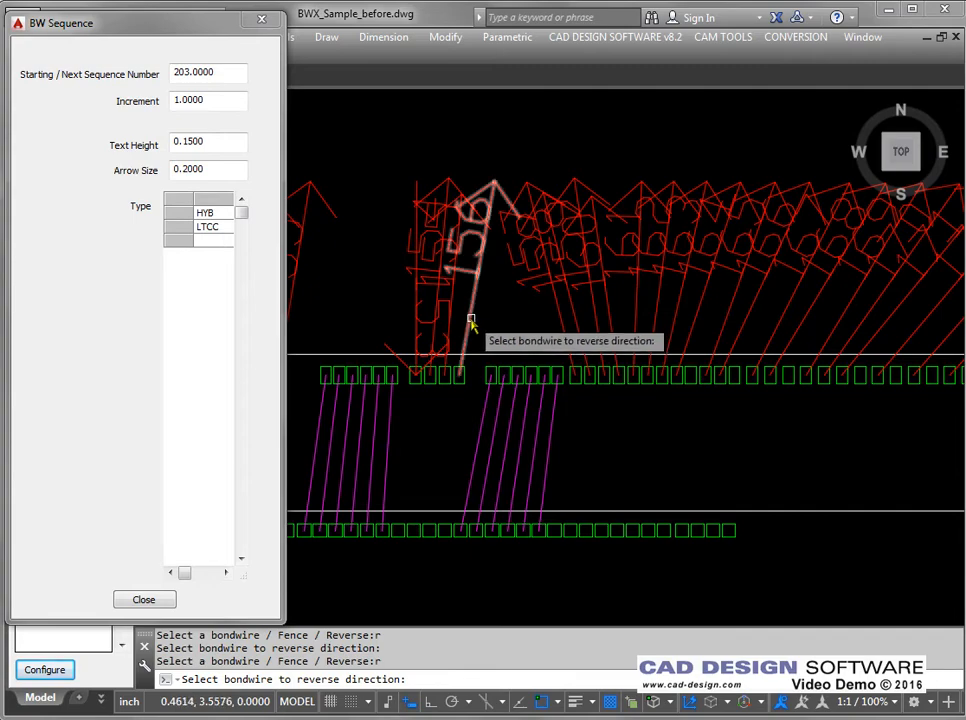
left_click(468, 330)
Step: Sequence all magenta wires between Die1 and Die2 as type LTCC with one fence from the upper-left corner, counter-clockwise around Die2
scroll(442, 416, "down", 3)
mouse_move(442, 416)
middle_mouse_down()
mouse_move(532, 338)
mouse_move(572, 318)
middle_mouse_up()
scroll(572, 318, "down", 2)
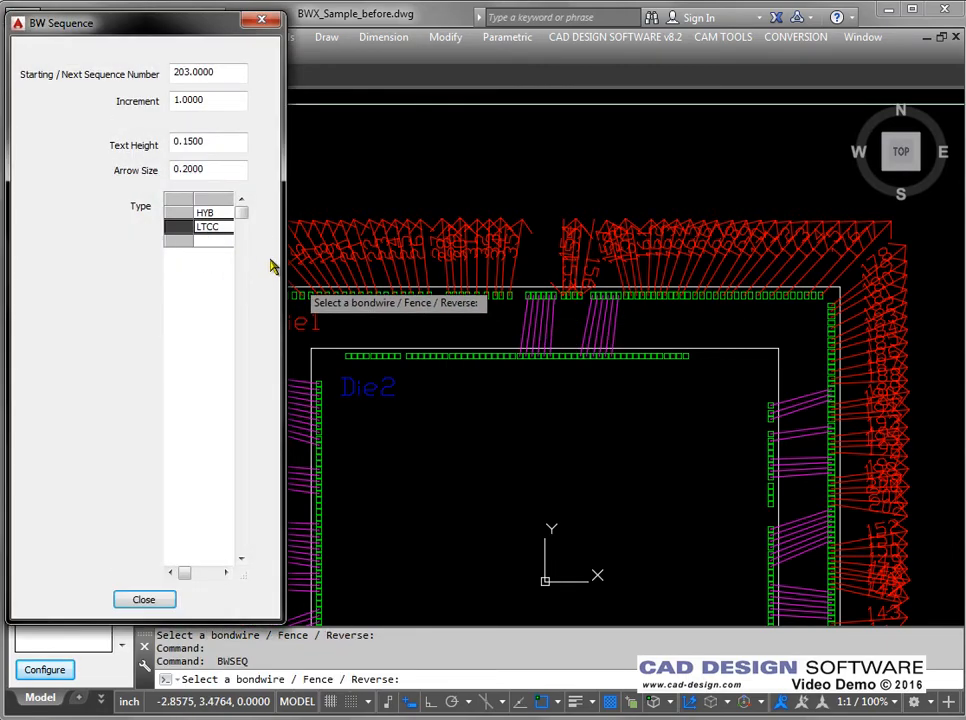
scroll(500, 260, "down", 3)
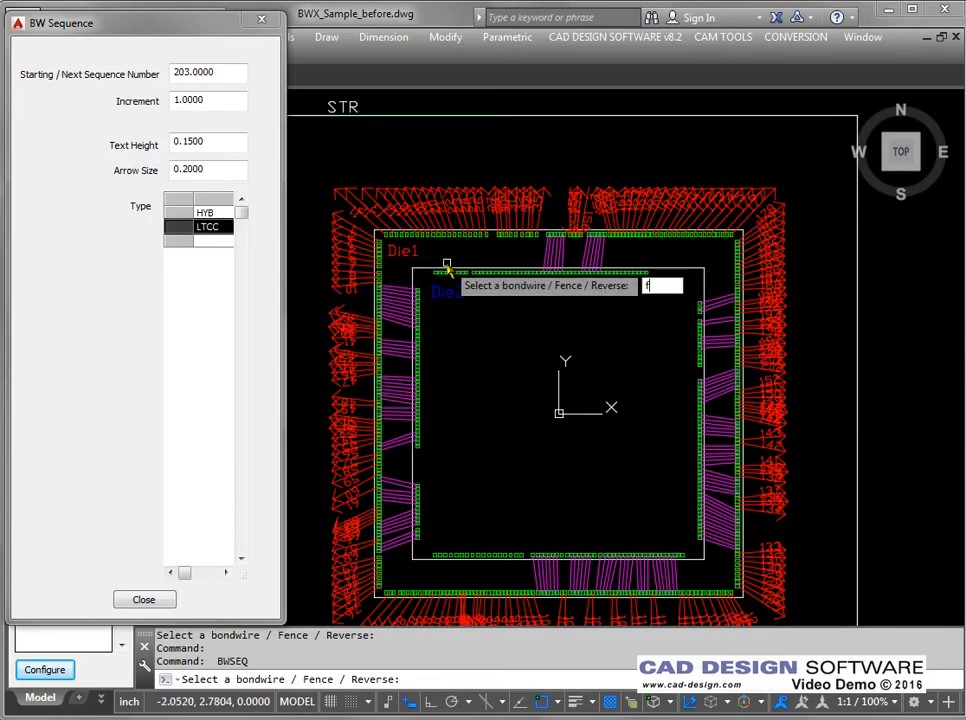
key("Return")
left_click(397, 273)
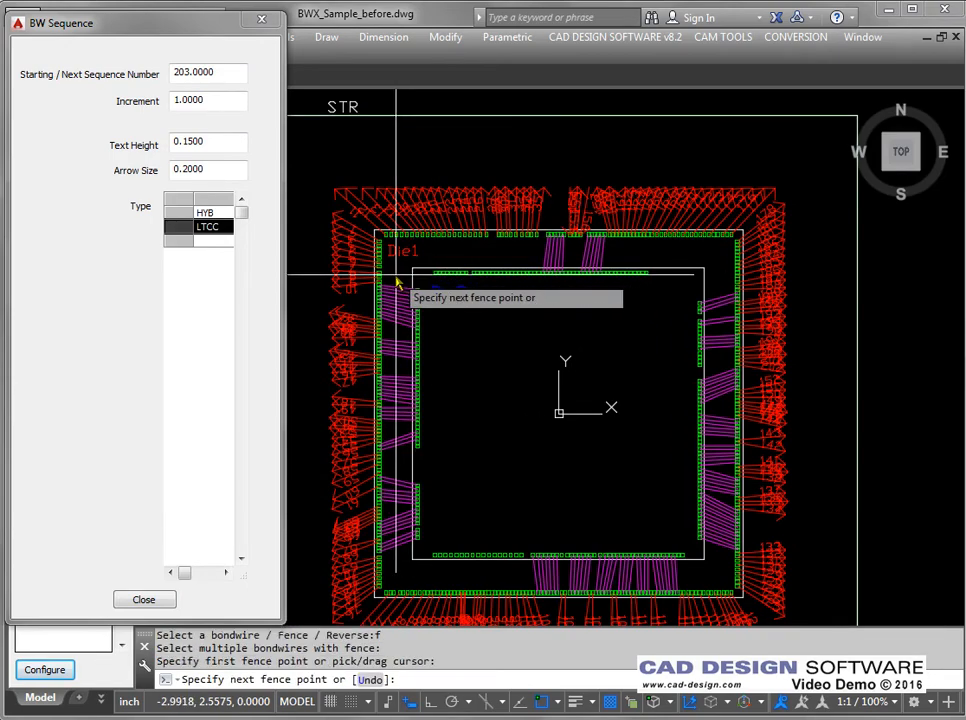
left_click(400, 568)
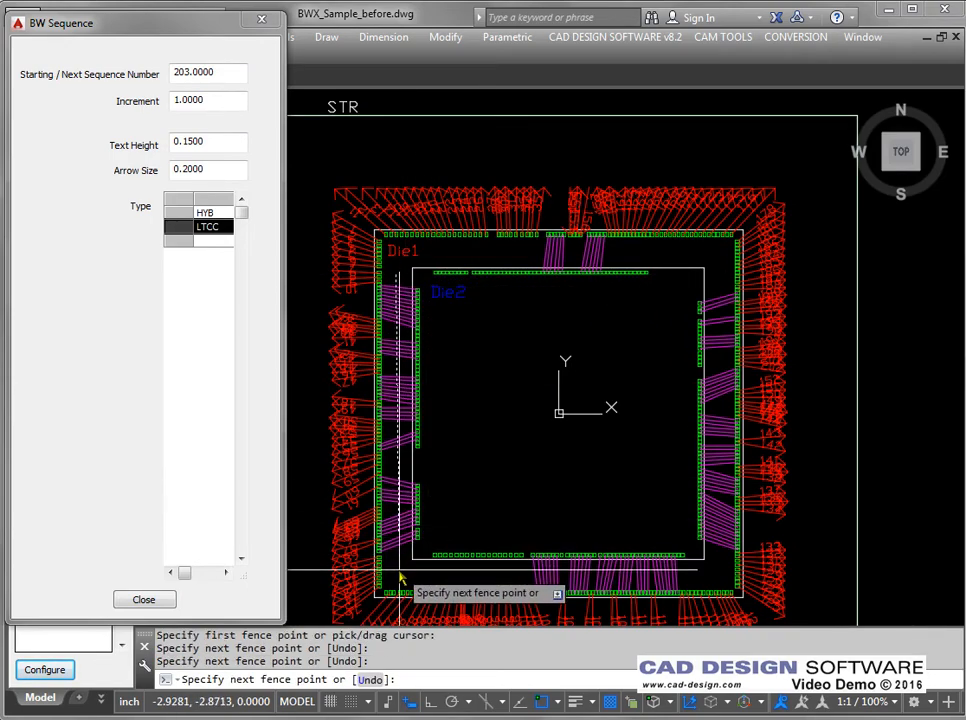
left_click(726, 577)
left_click(717, 248)
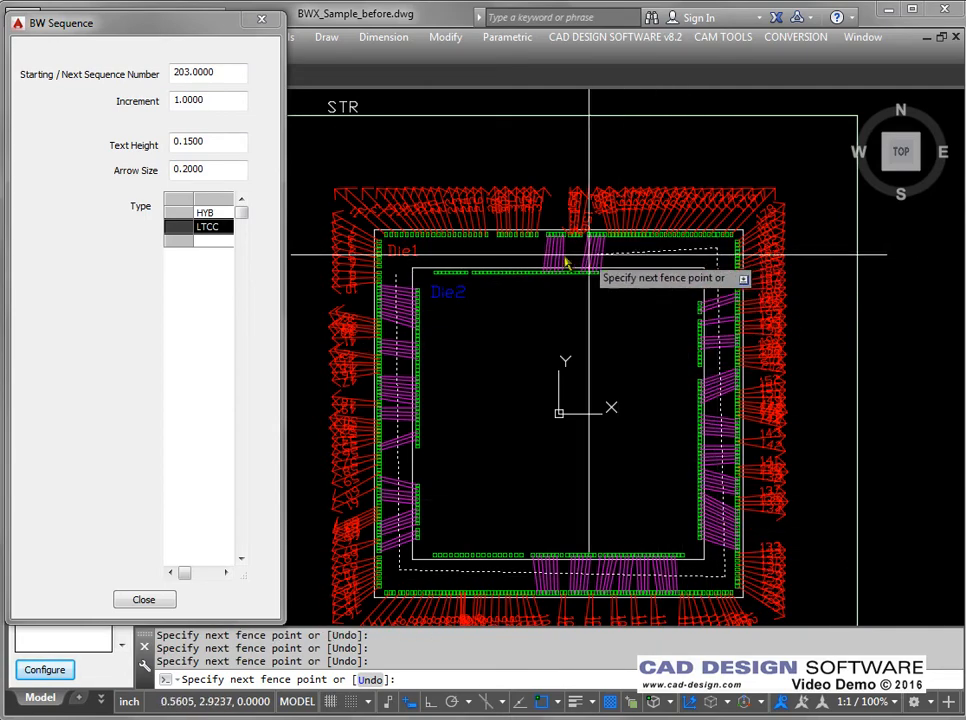
key("Return")
Step: Renumber bond wire 10 on Die1's left side as 10.1, set the type to HYB and close the sequencing dialog
scroll(389, 290, "up", 5)
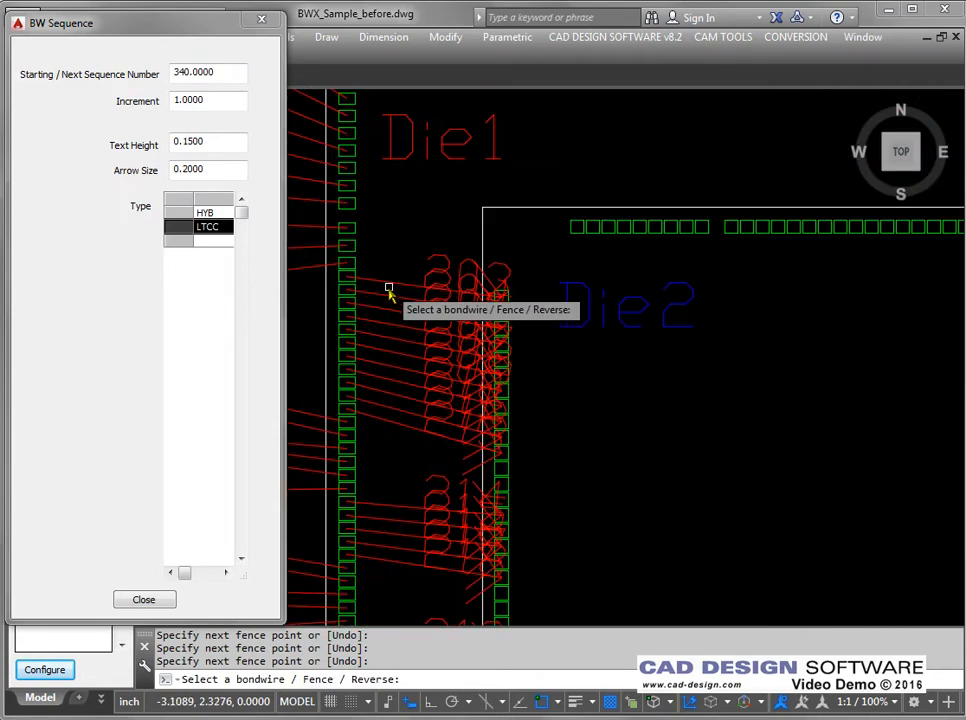
scroll(617, 267, "down", 4)
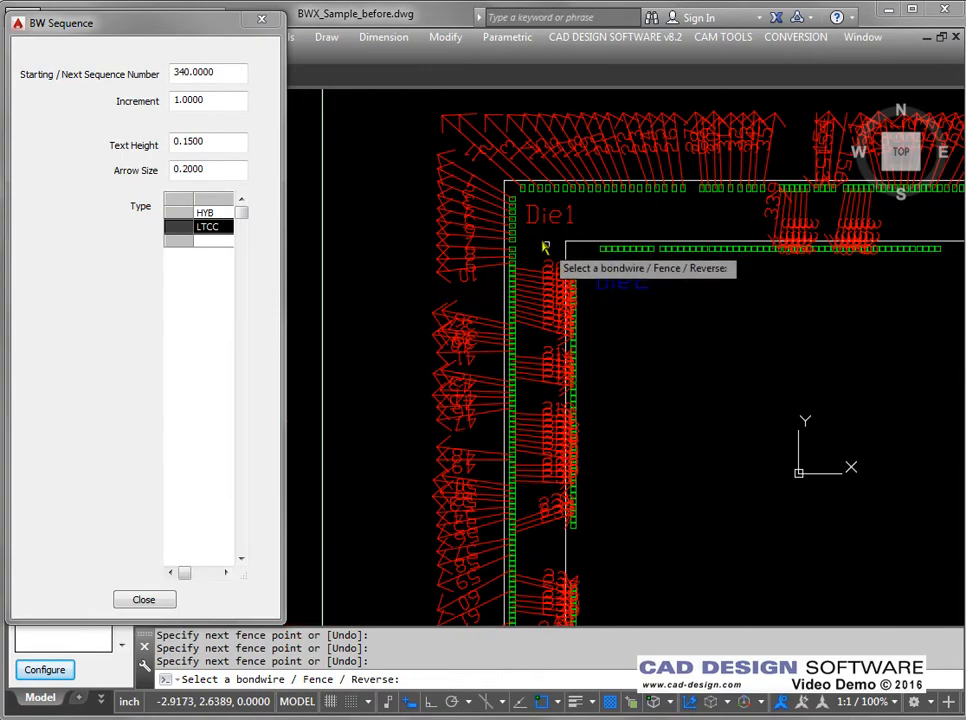
scroll(380, 207, "up", 3)
scroll(500, 230, "down", 1)
scroll(495, 270, "up", 1)
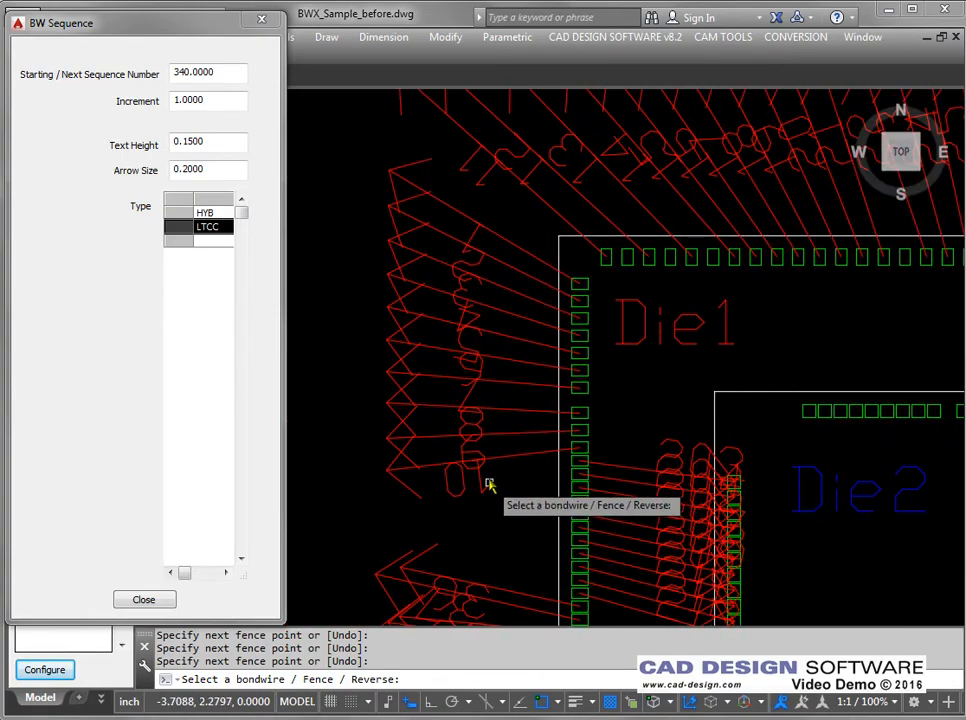
mouse_move(489, 484)
middle_mouse_down()
mouse_move(459, 380)
mouse_move(310, 256)
middle_mouse_up()
left_click_drag(183, 33, 191, 49)
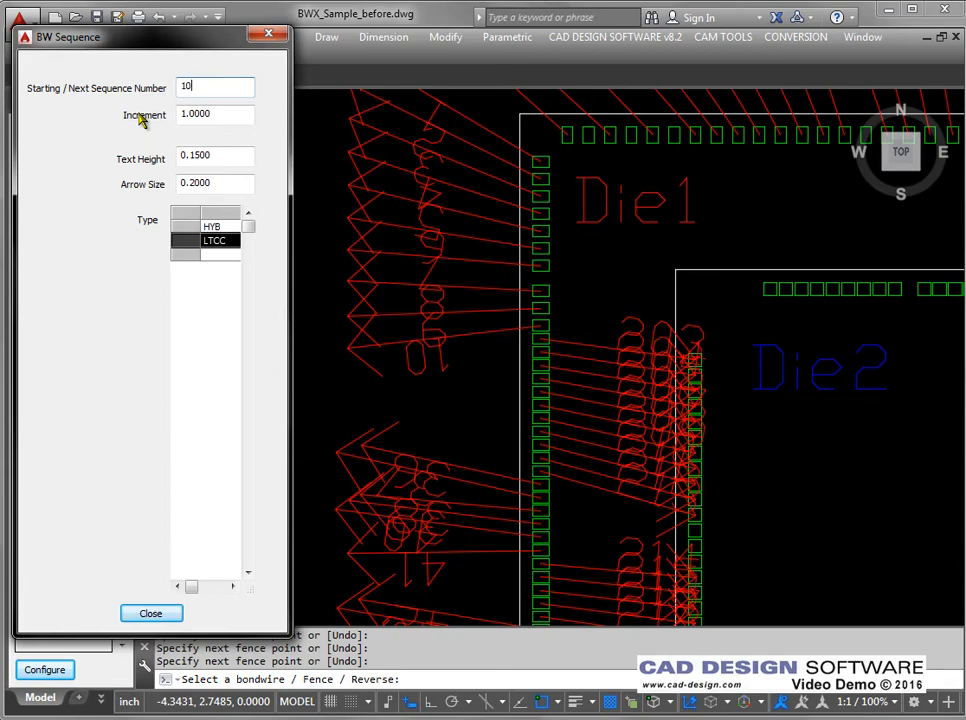
left_click(470, 336)
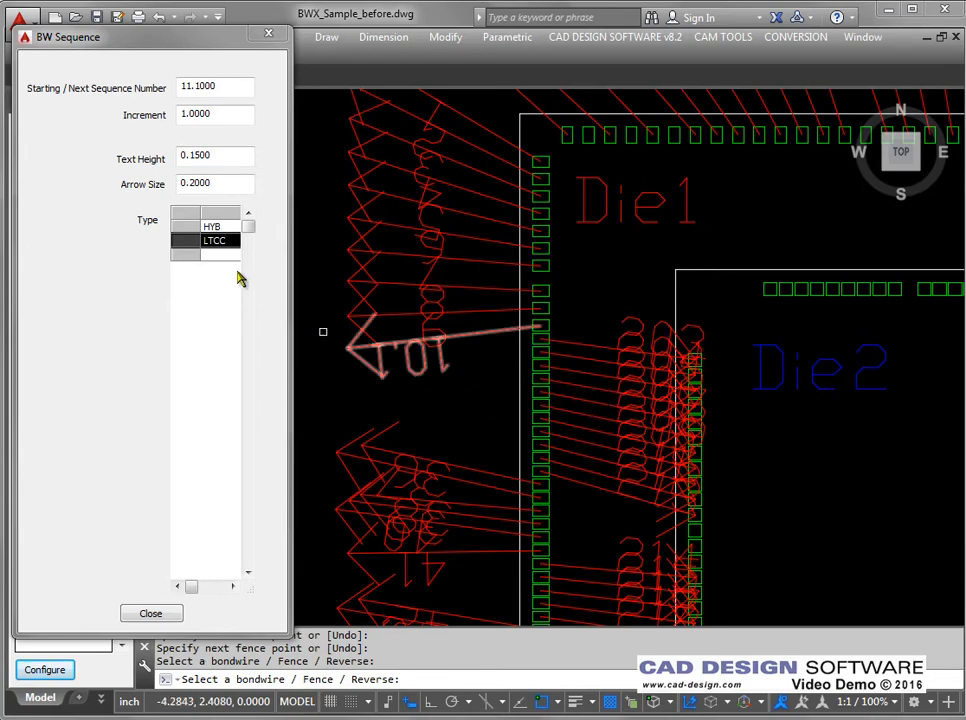
left_click(192, 226)
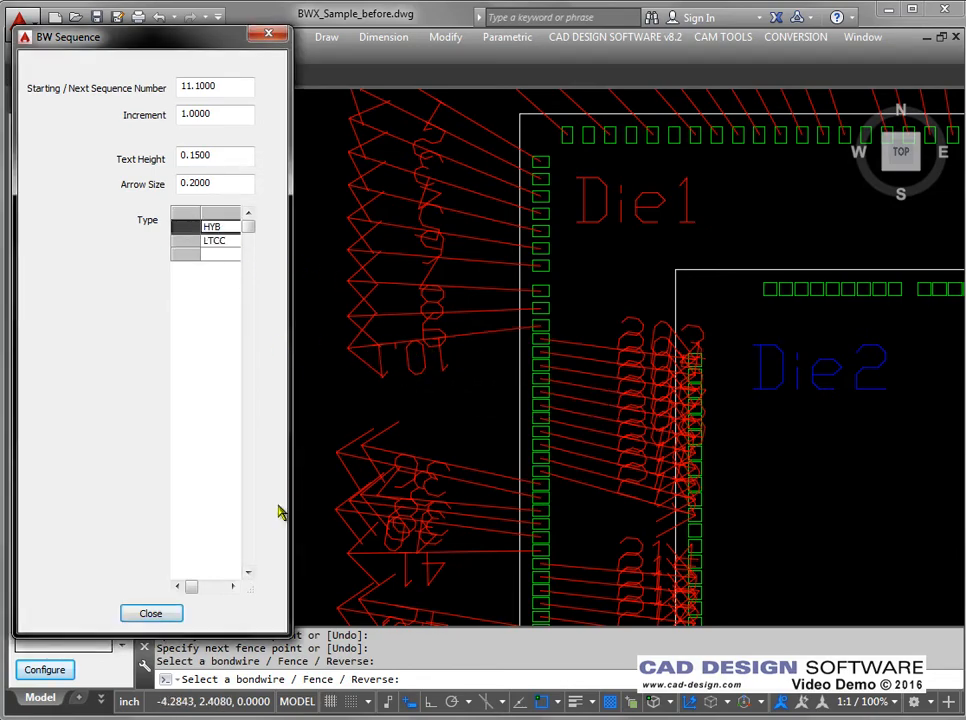
left_click(152, 614)
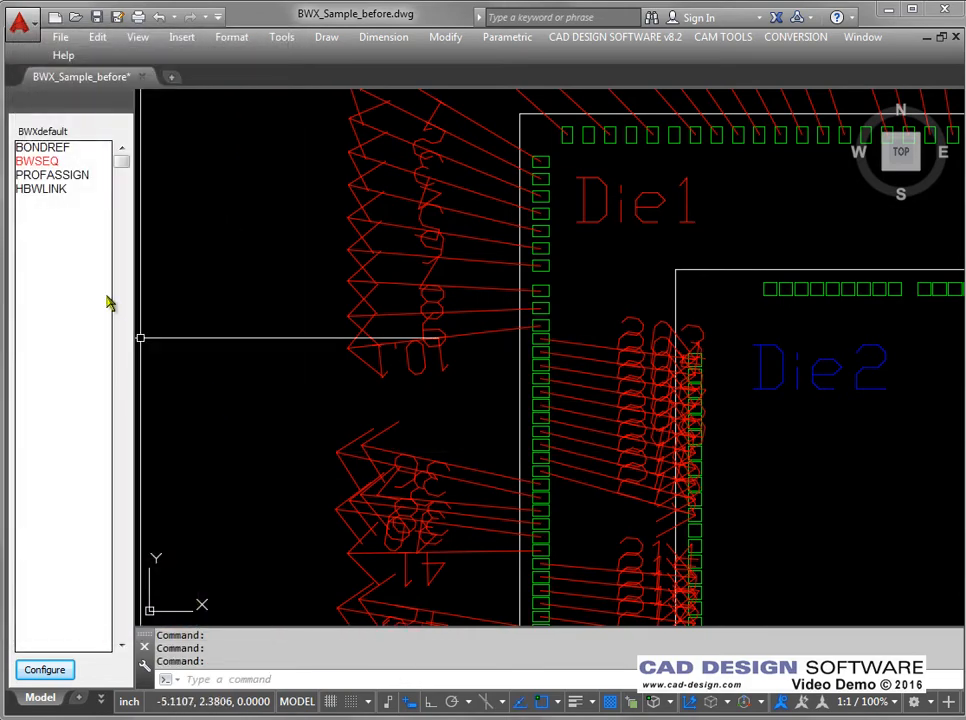
Step: Change the exported type of bond wire 10.1 to HYB with PROFASSIGN
left_click(60, 176)
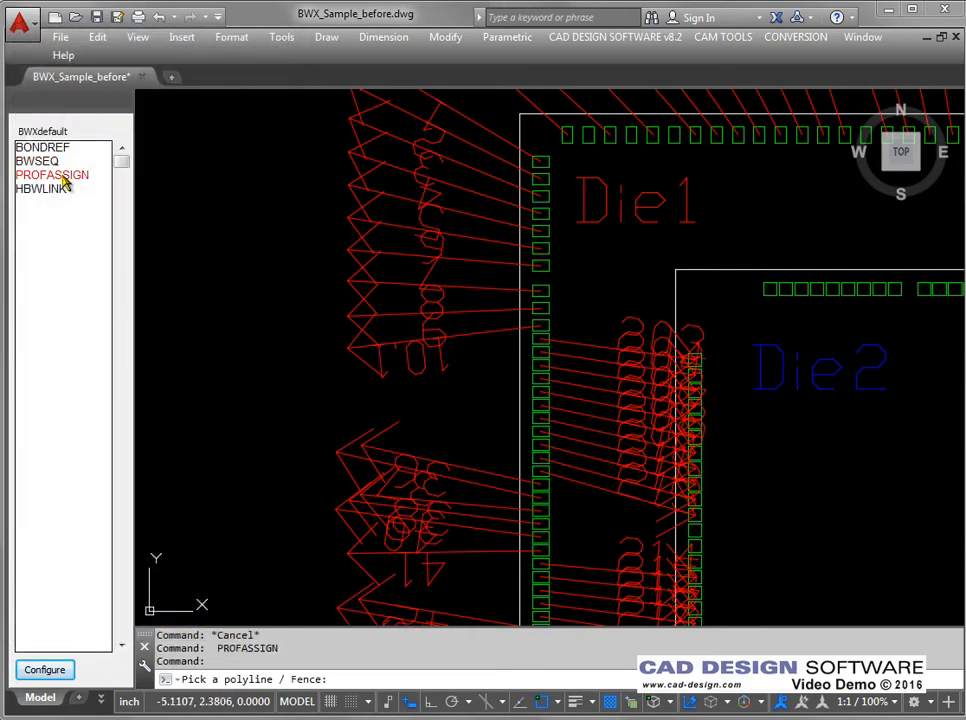
left_click(494, 330)
key("Return")
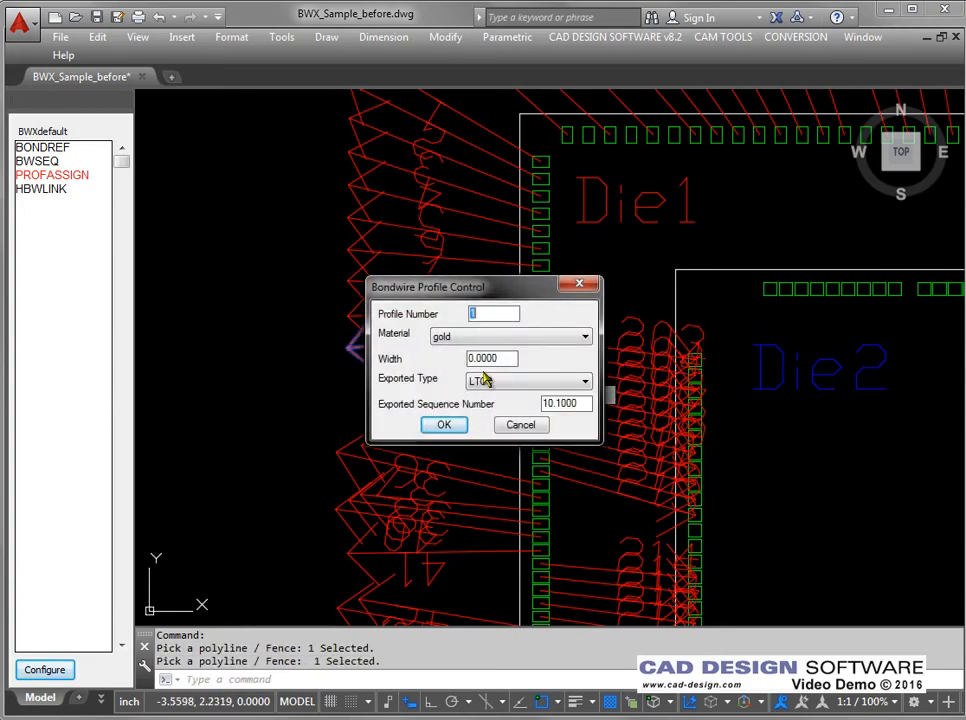
left_click_drag(481, 290, 609, 264)
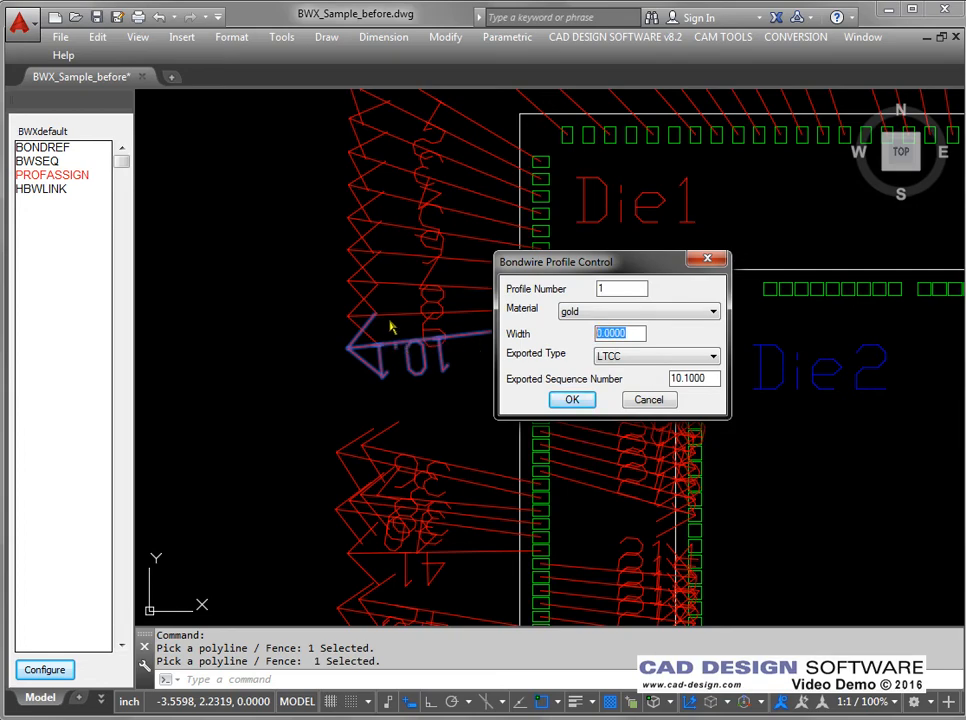
left_click(667, 360)
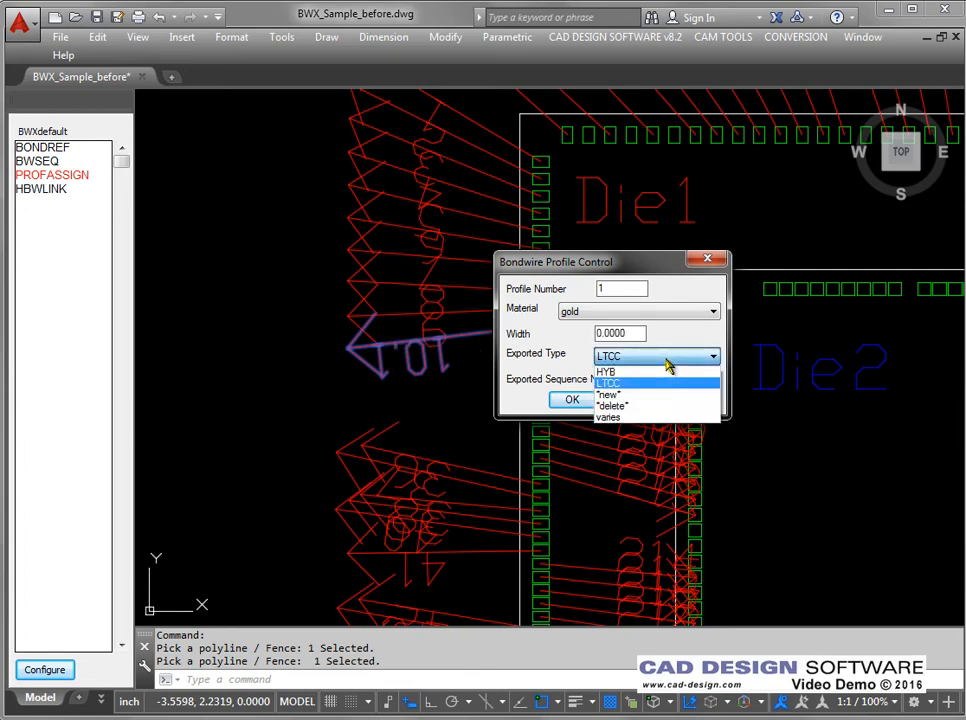
left_click(607, 372)
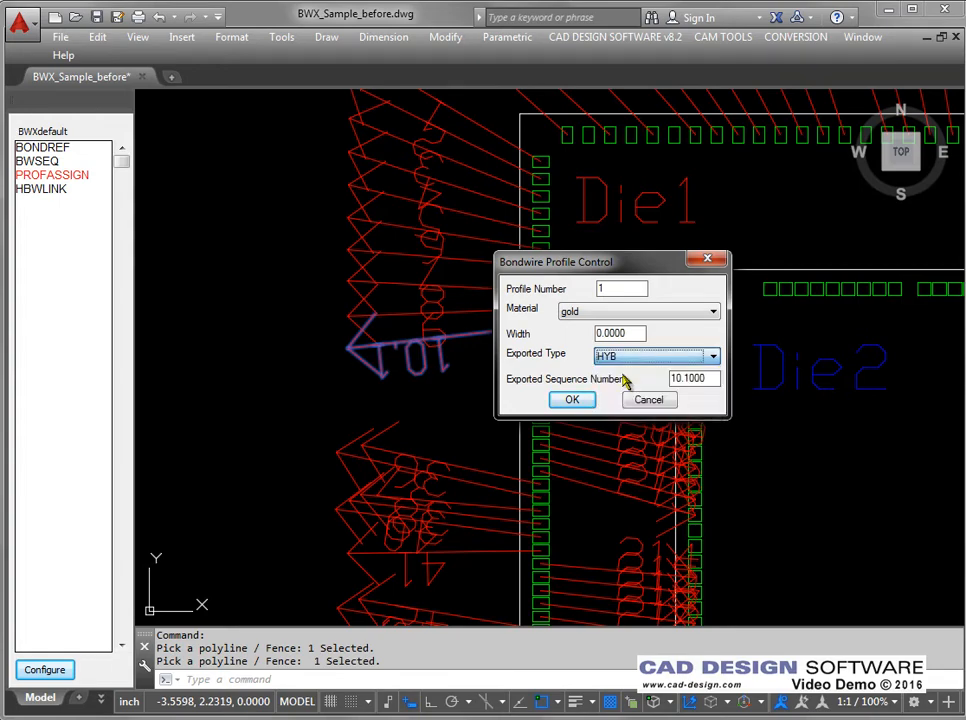
left_click_drag(712, 379, 641, 382)
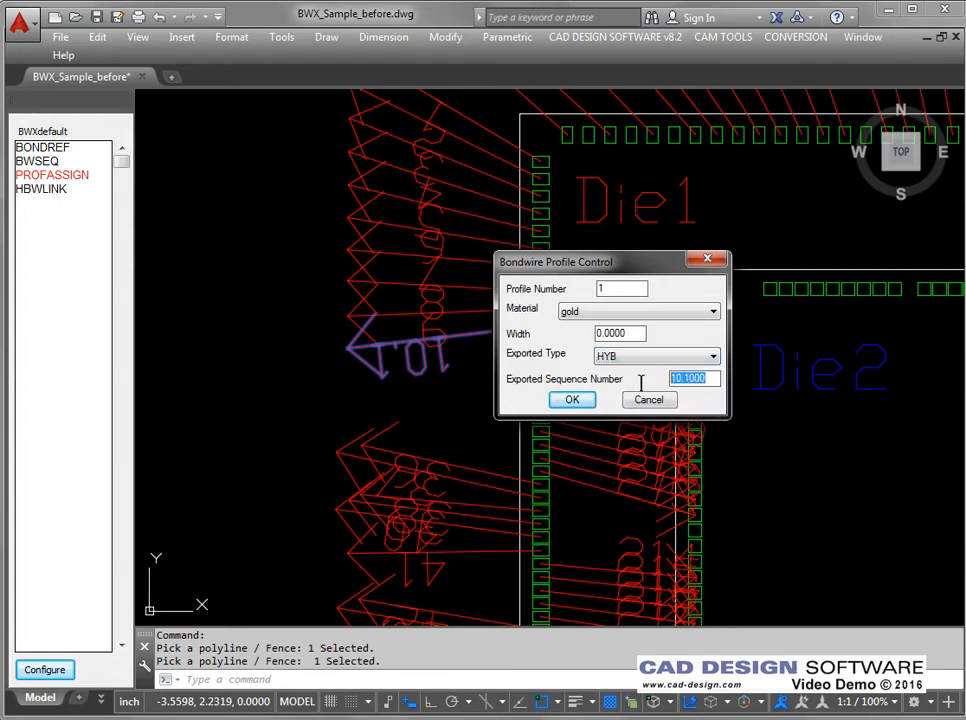
left_click(654, 358)
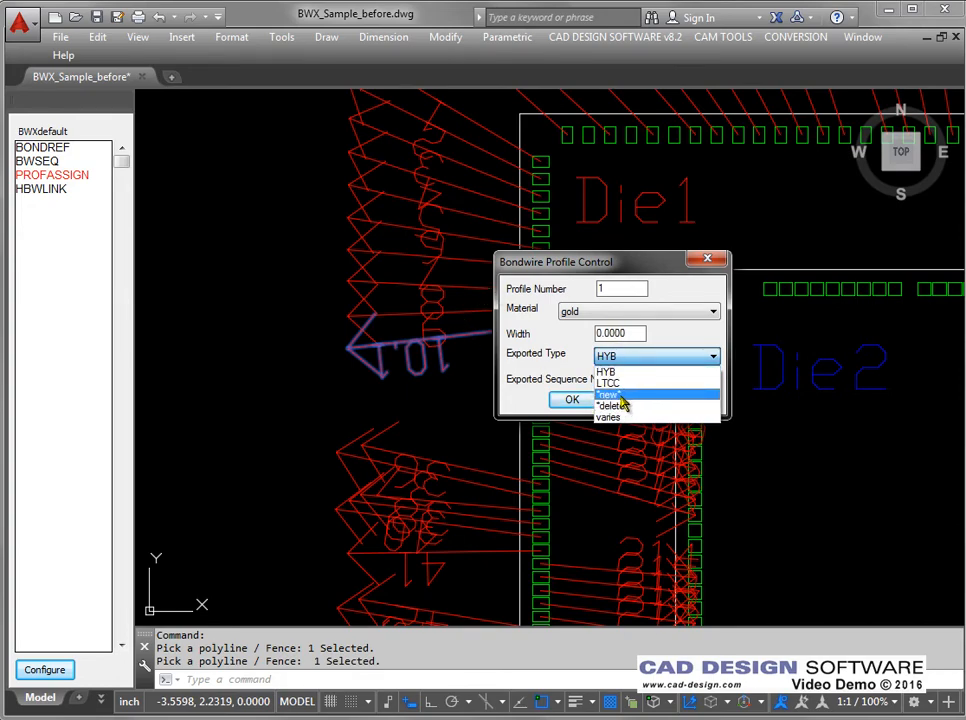
left_click(505, 370)
left_click(572, 399)
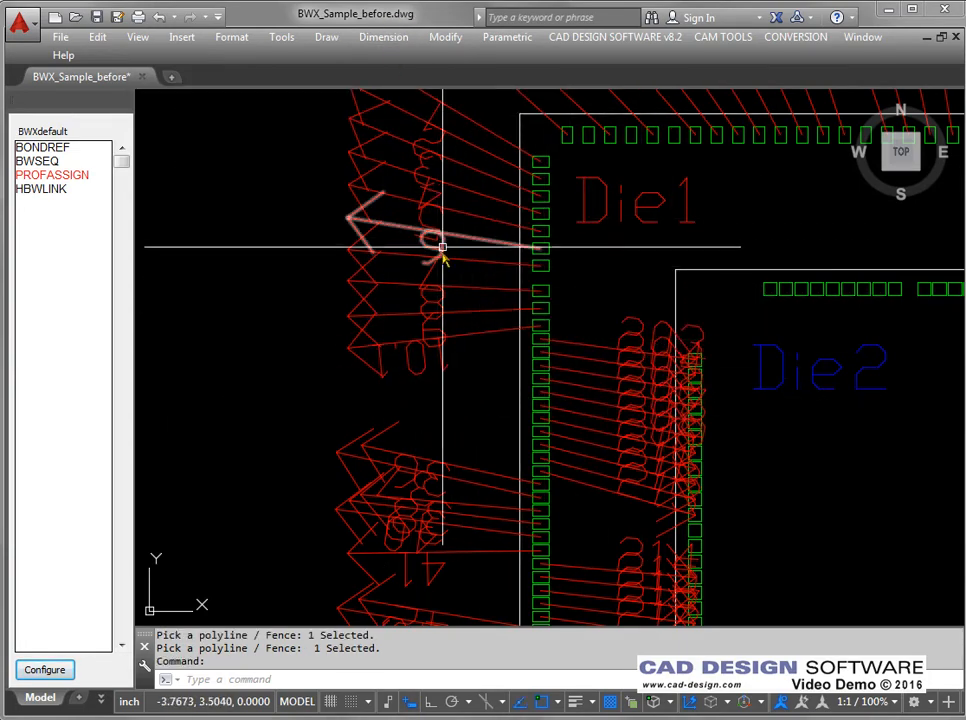
Step: Examine the sequence numbers around both dies and the unconnected pads on Die2's top edge
scroll(443, 257, "down", 2)
scroll(442, 251, "down", 2)
mouse_move(516, 363)
middle_mouse_down()
mouse_move(360, 292)
mouse_move(368, 328)
middle_mouse_up()
scroll(368, 328, "down", 2)
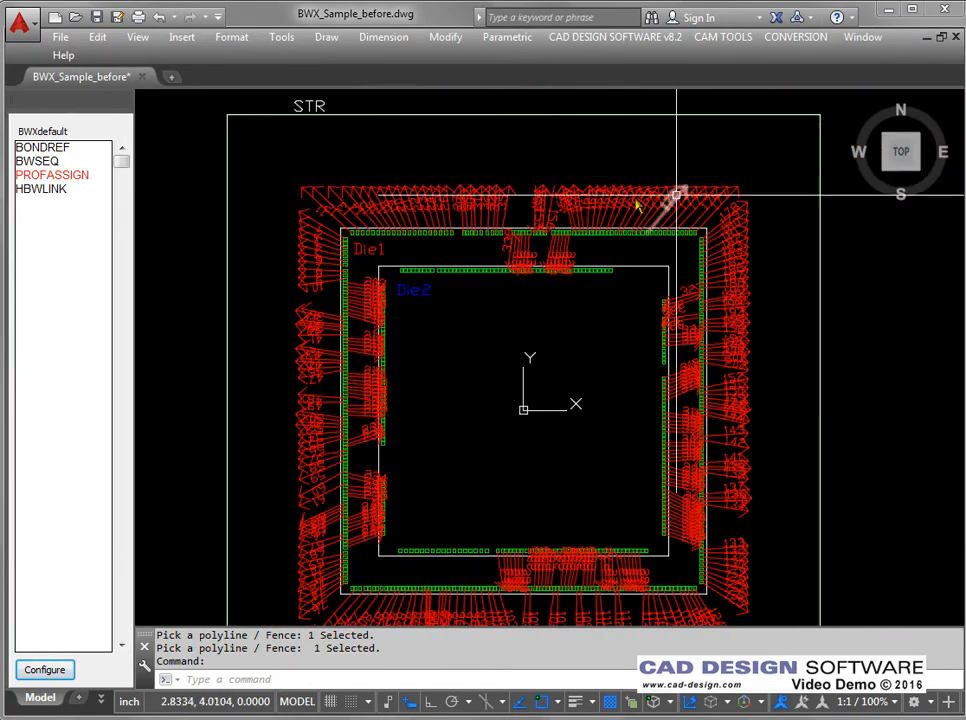
scroll(318, 212, "up", 4)
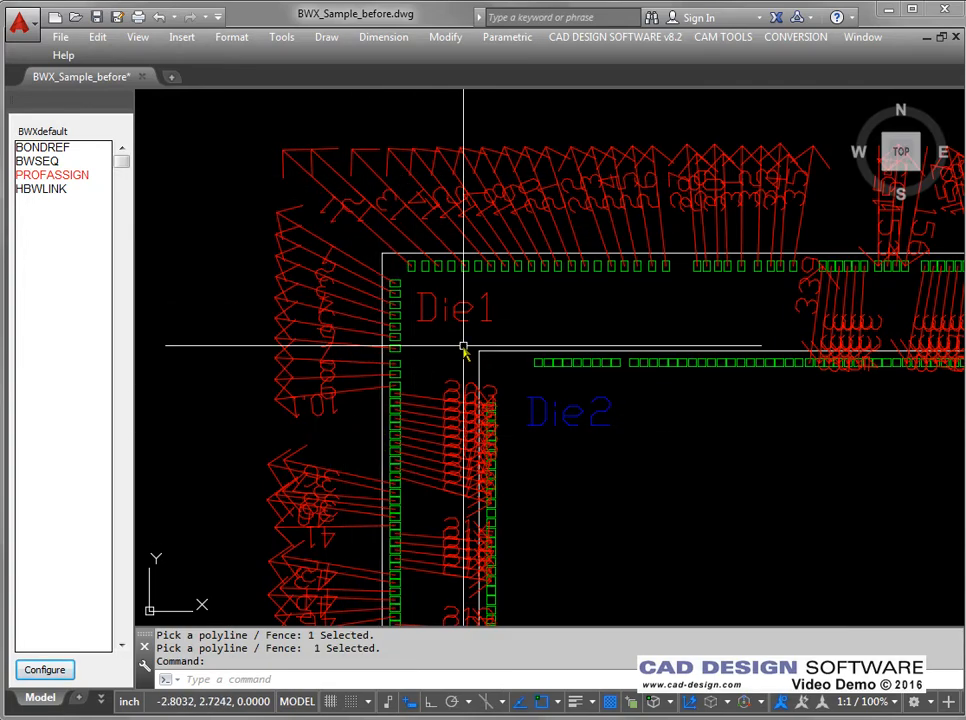
scroll(367, 459, "up", 2)
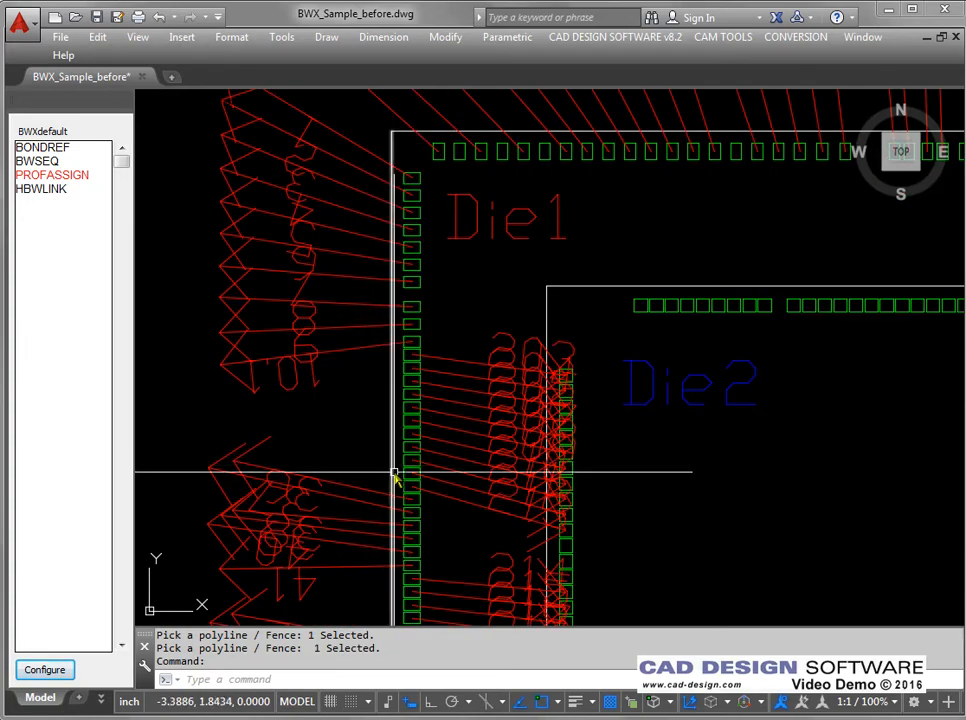
mouse_move(580, 324)
middle_mouse_down()
mouse_move(485, 390)
mouse_move(392, 423)
middle_mouse_up()
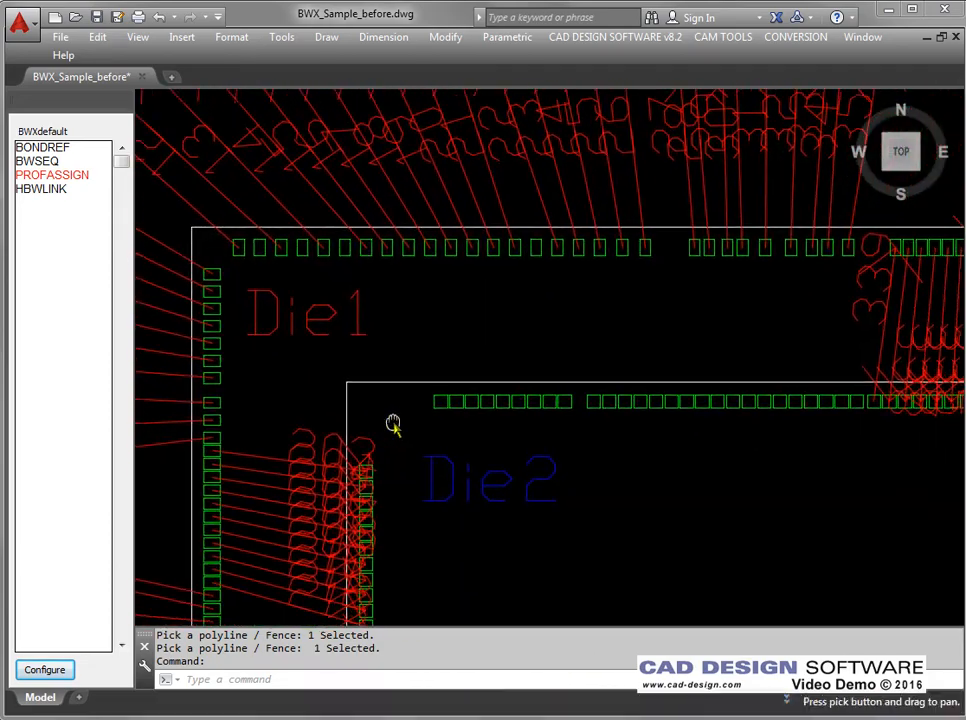
scroll(485, 365, "up", 2)
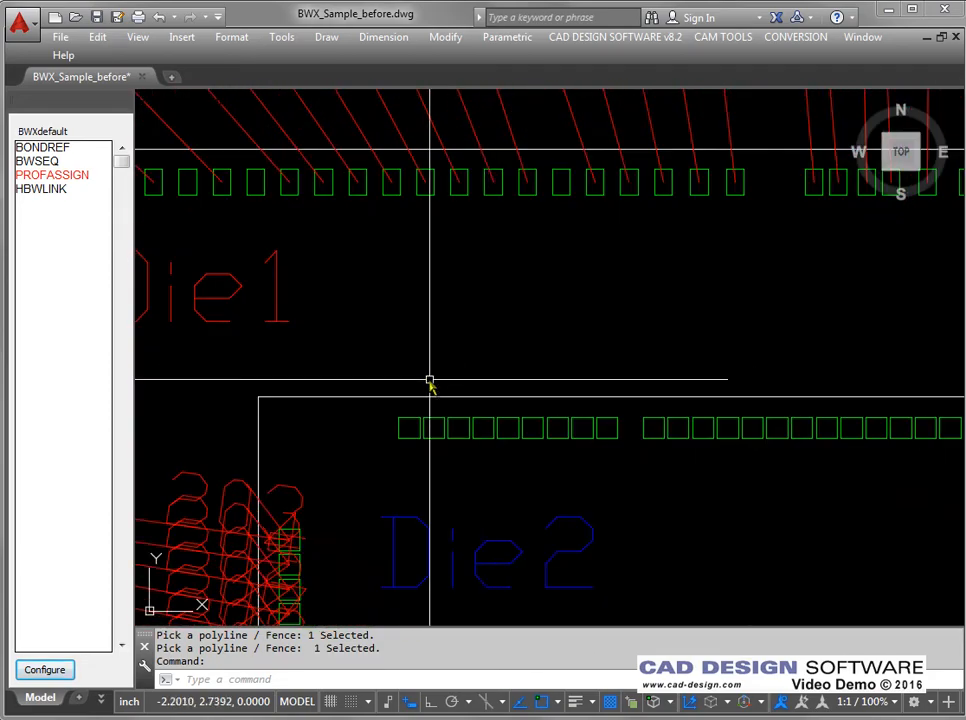
type("pl")
key("Return")
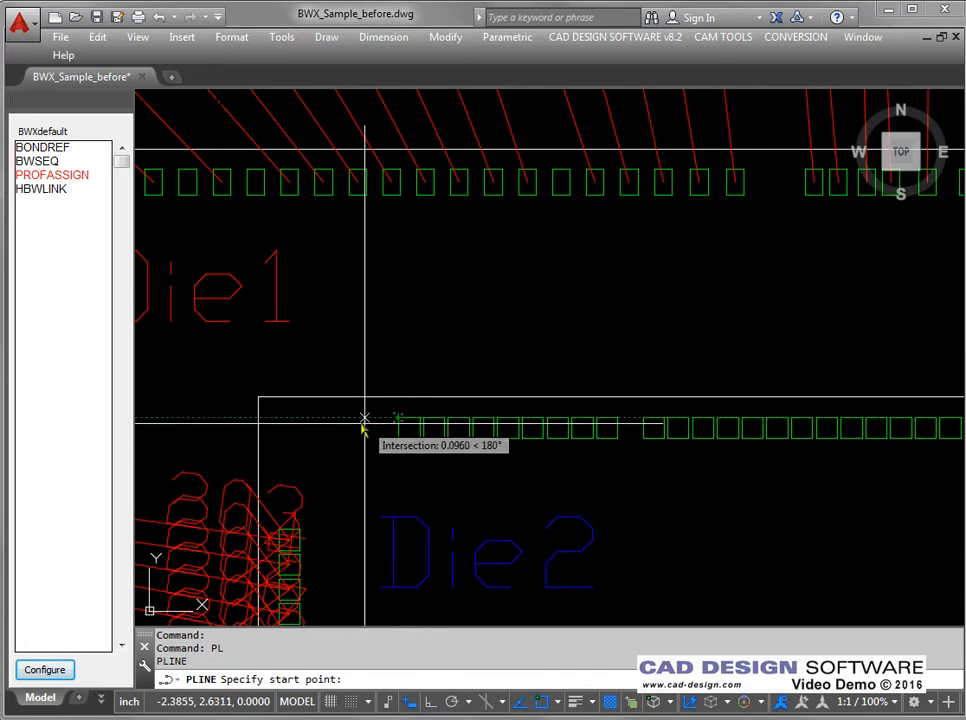
key("Escape")
key("Escape")
Step: Turn off object snaps and draw a polyline wire from the leftmost pad of Die2's top row to a pad on Die1's top edge
type("cn")
key("Return")
type("pl")
key("Return")
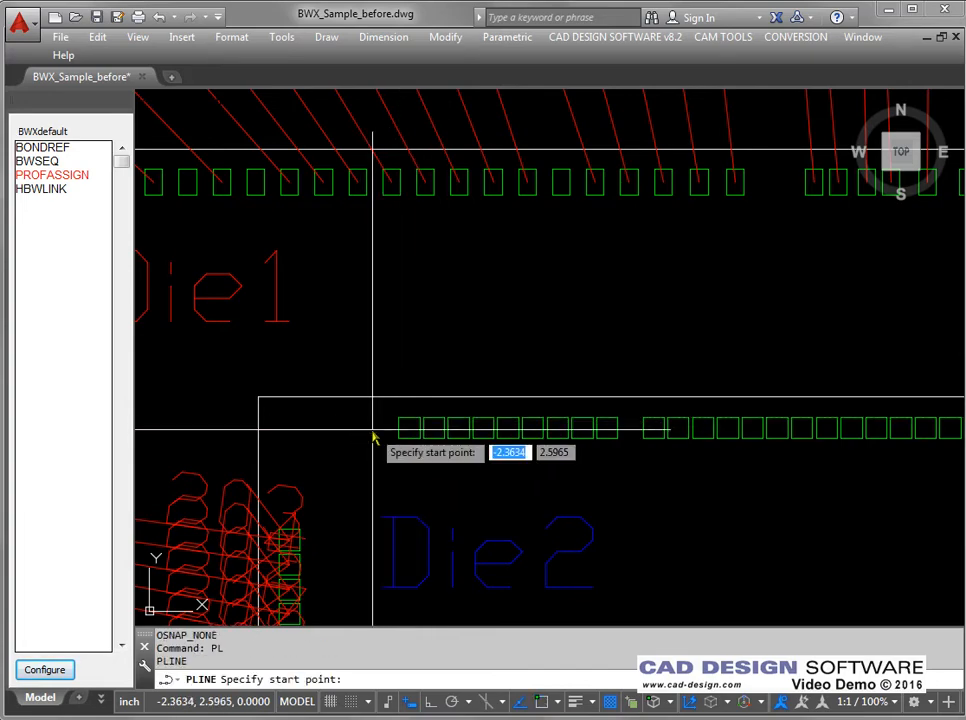
left_click(411, 430)
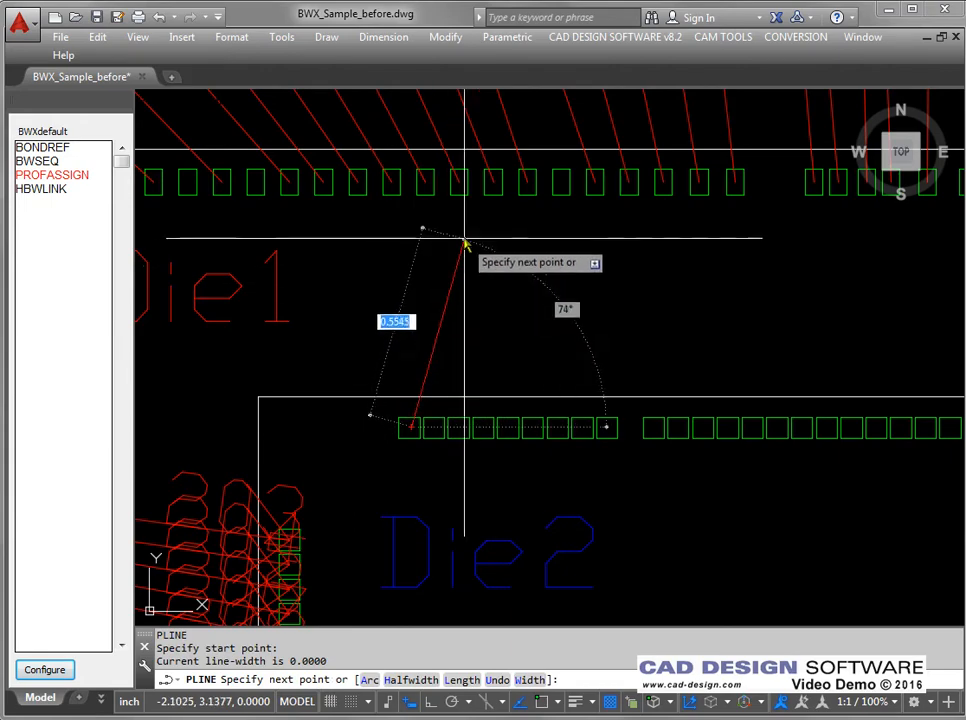
left_click(460, 188)
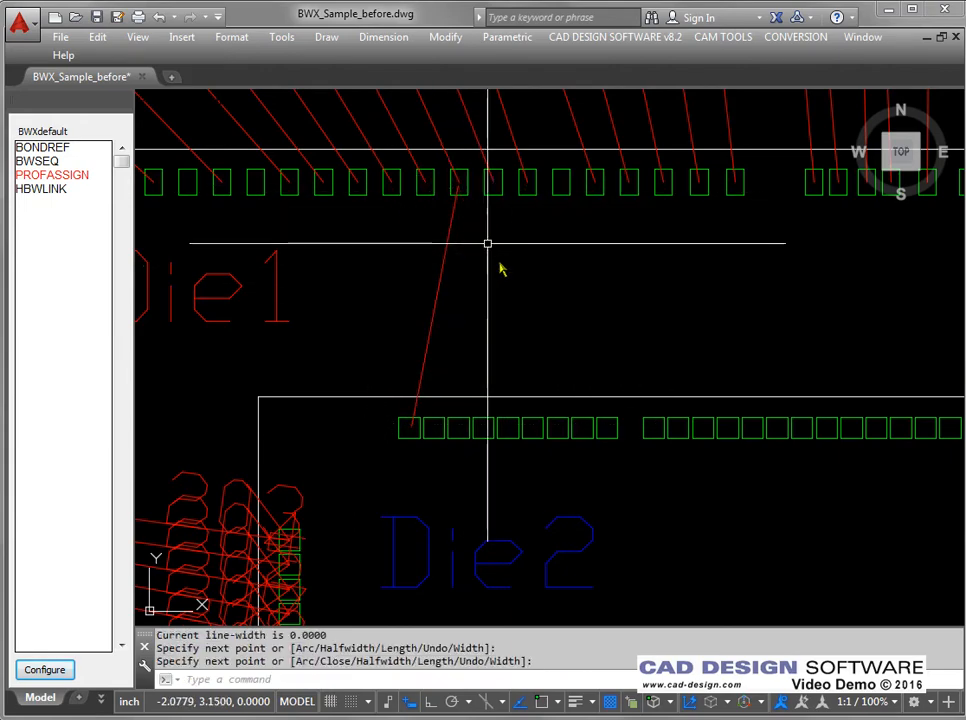
key("Return")
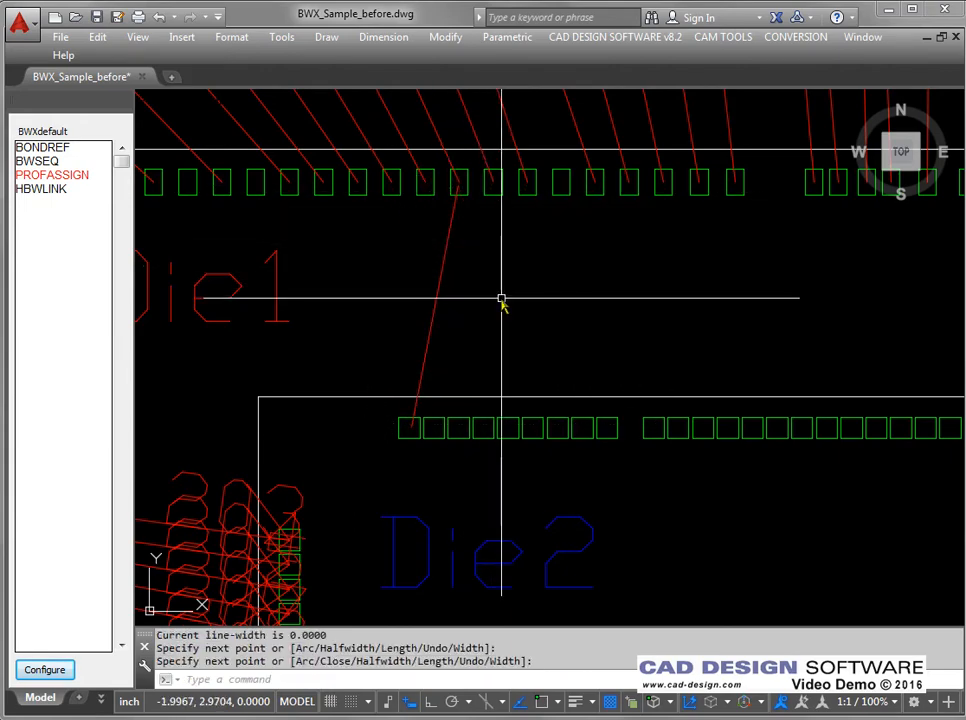
Step: Number the new wire between Die2's top row and Die1's top edge 45.2 with BWSEQ and close the sequencing dialog
double_click(38, 161)
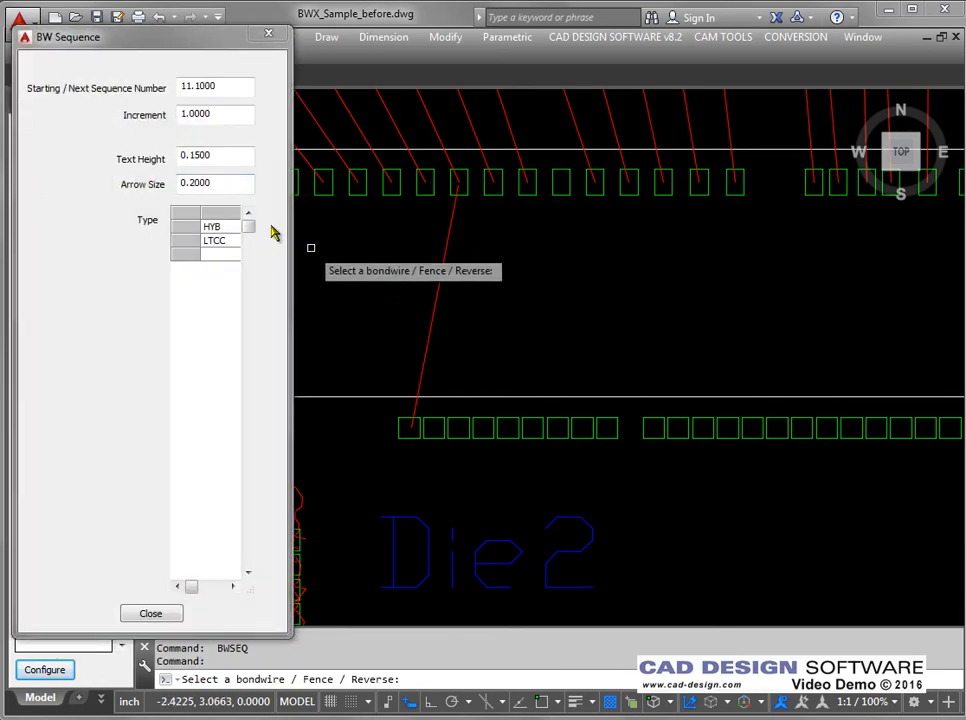
left_click_drag(216, 86, 134, 87)
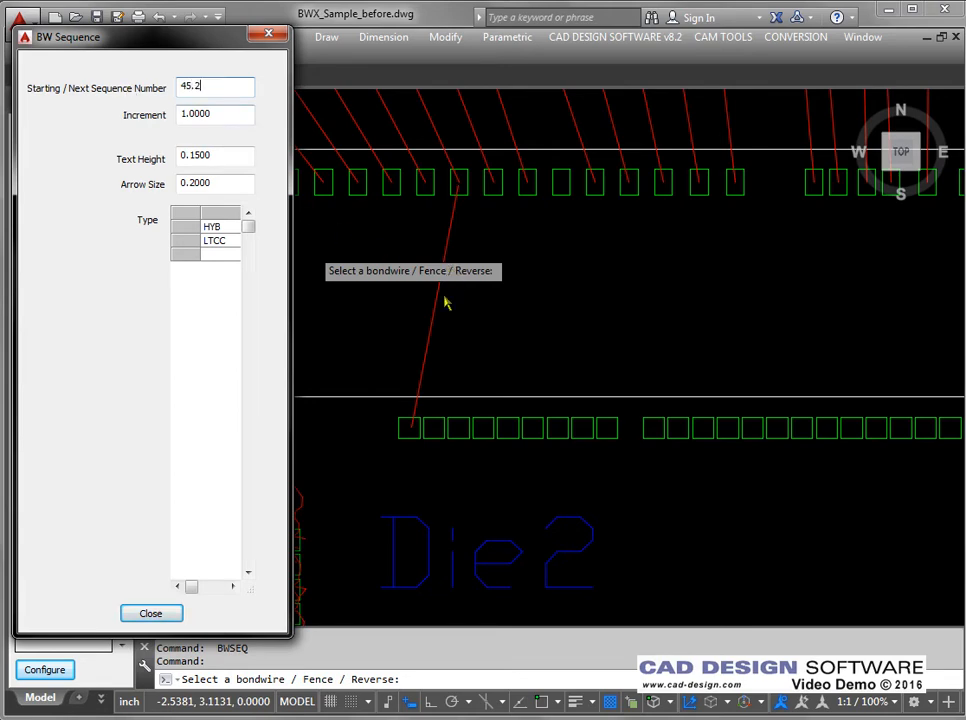
left_click(431, 330)
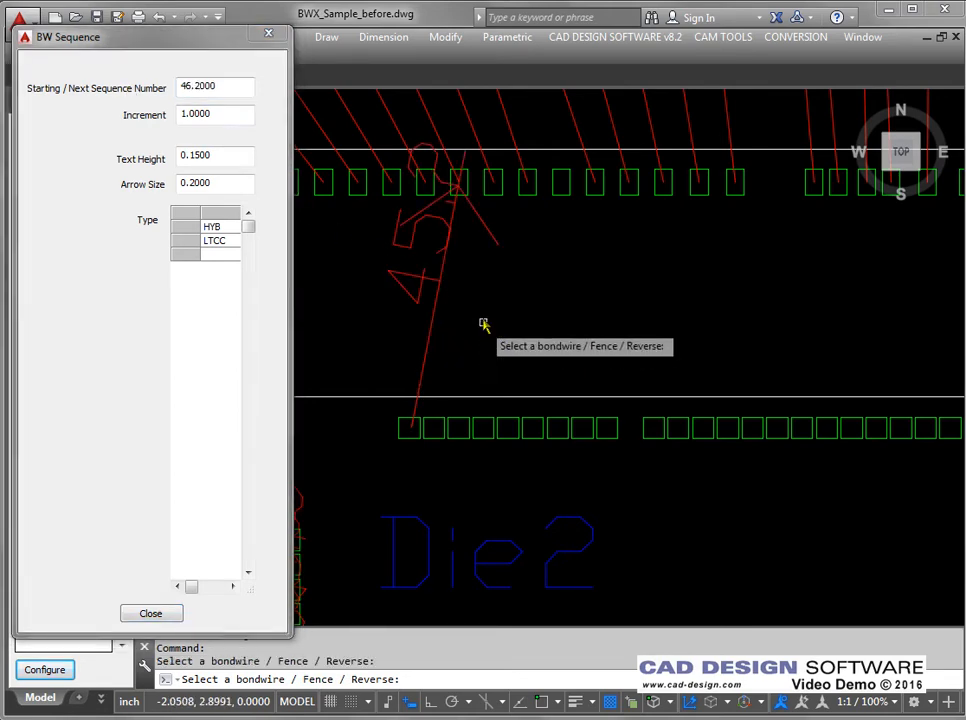
key("Return")
scroll(483, 290, "down", 4)
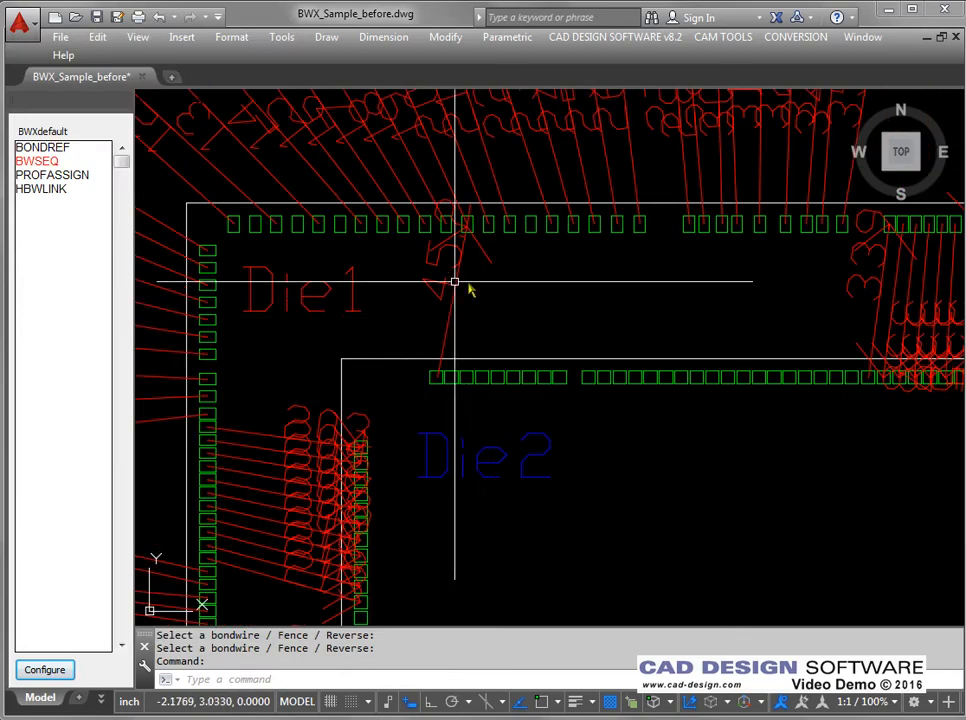
scroll(448, 302, "down", 2)
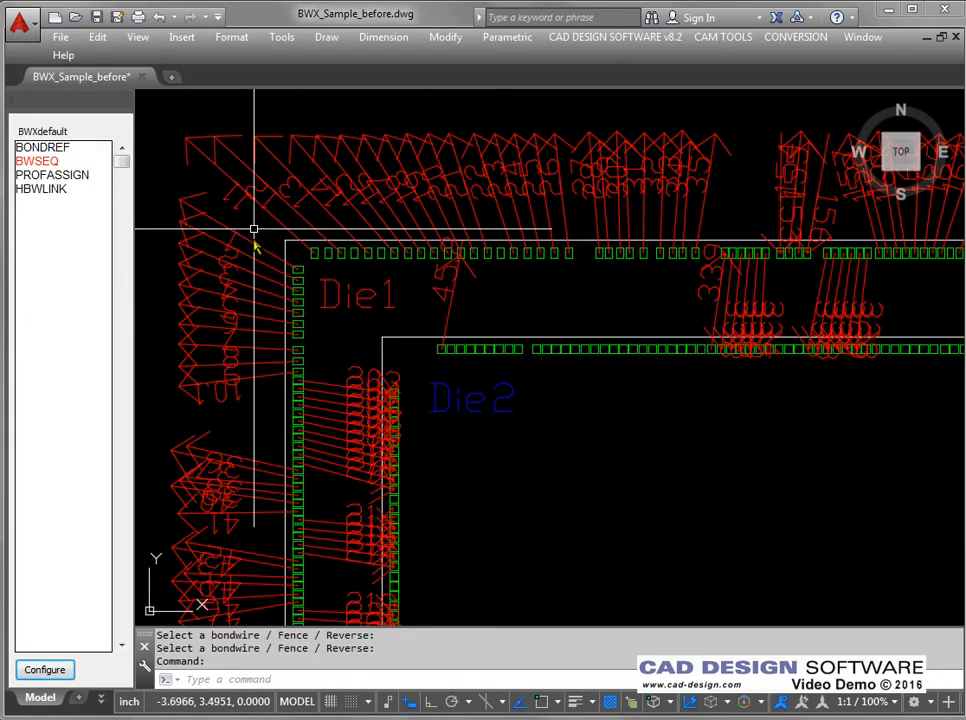
key("Return")
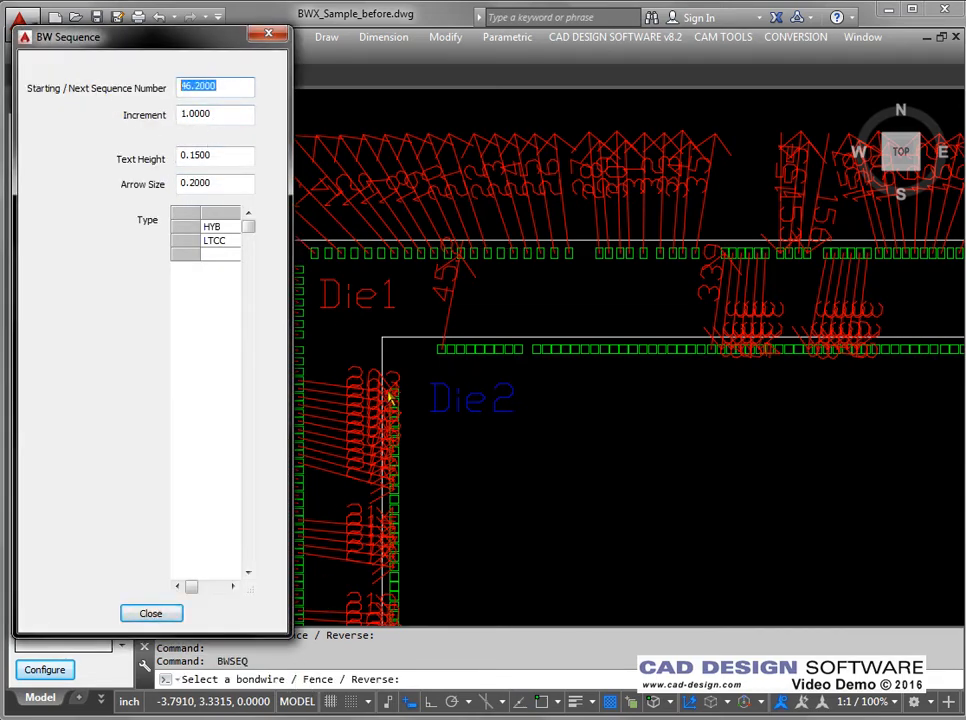
left_click(151, 615)
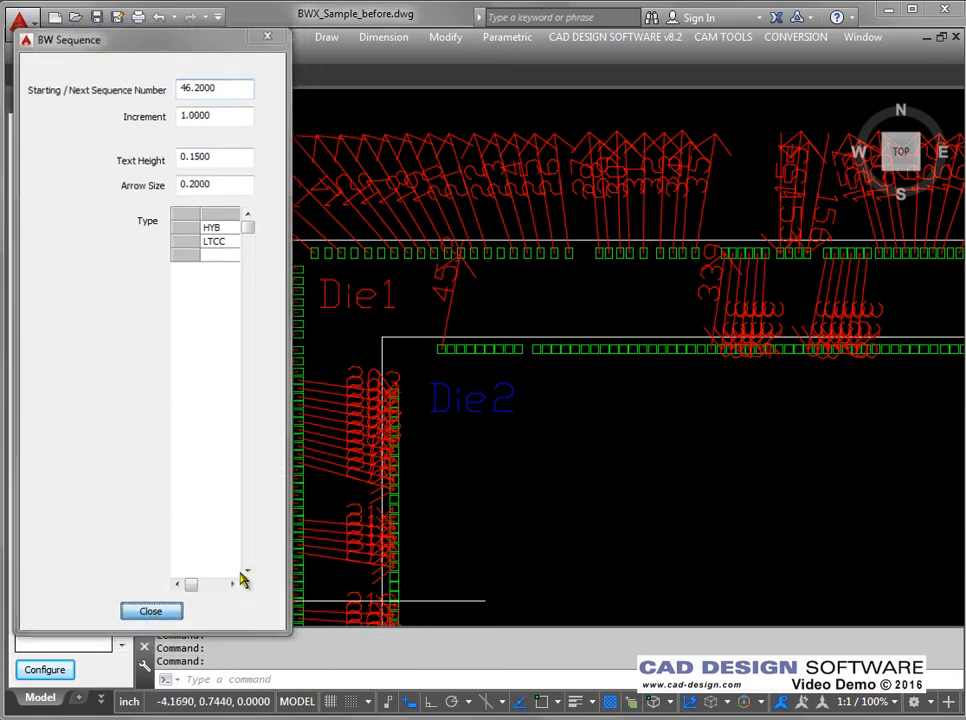
Step: Start a stand-alone bondwire reference block with BONDREF, snapping its corners to the lower-left and upper-right intersections of the outer STR outline
scroll(313, 416, "down", 5)
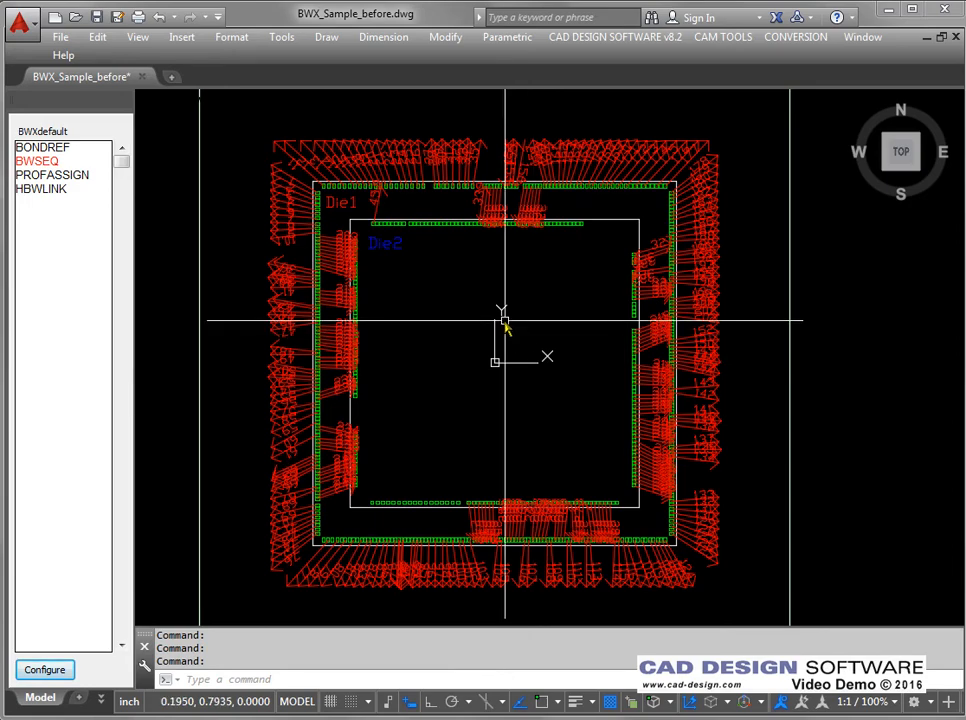
scroll(502, 323, "down", 3)
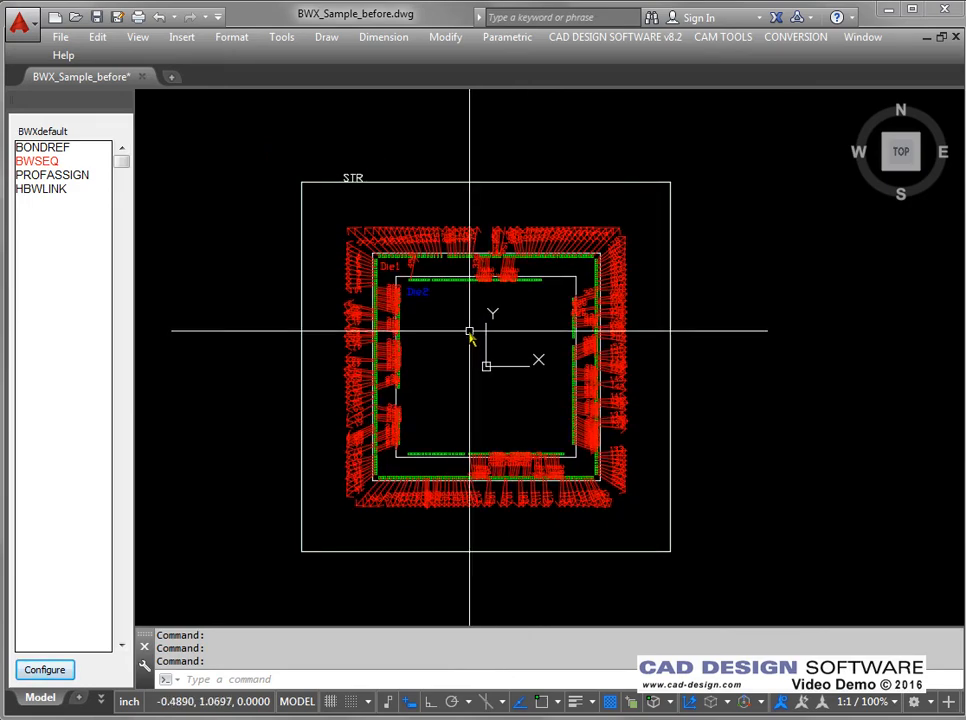
type("ZE")
key("Return")
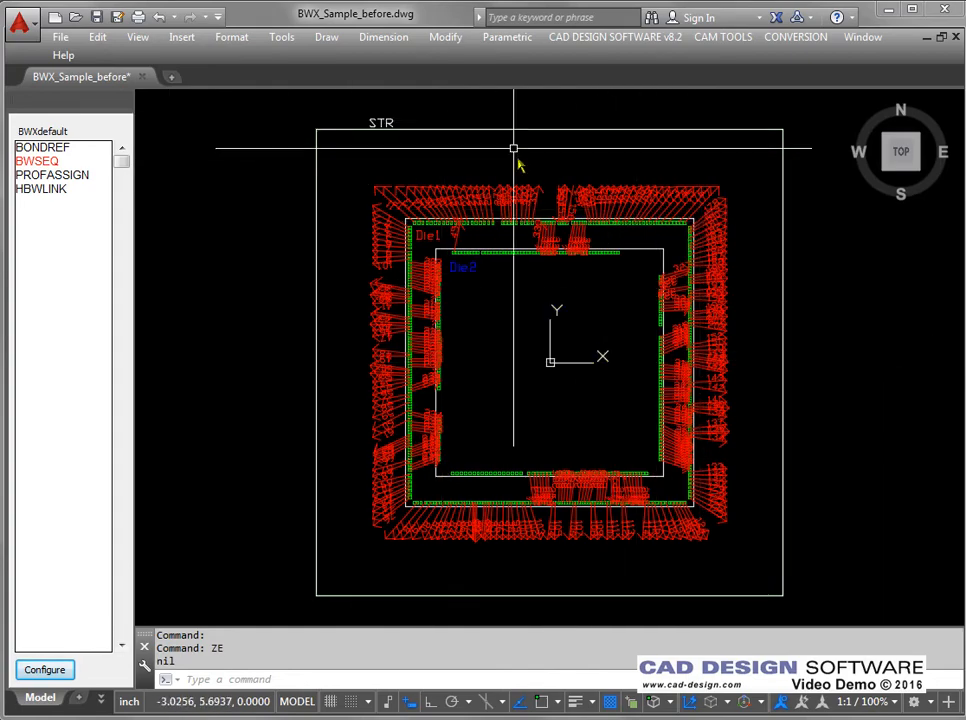
left_click(57, 148)
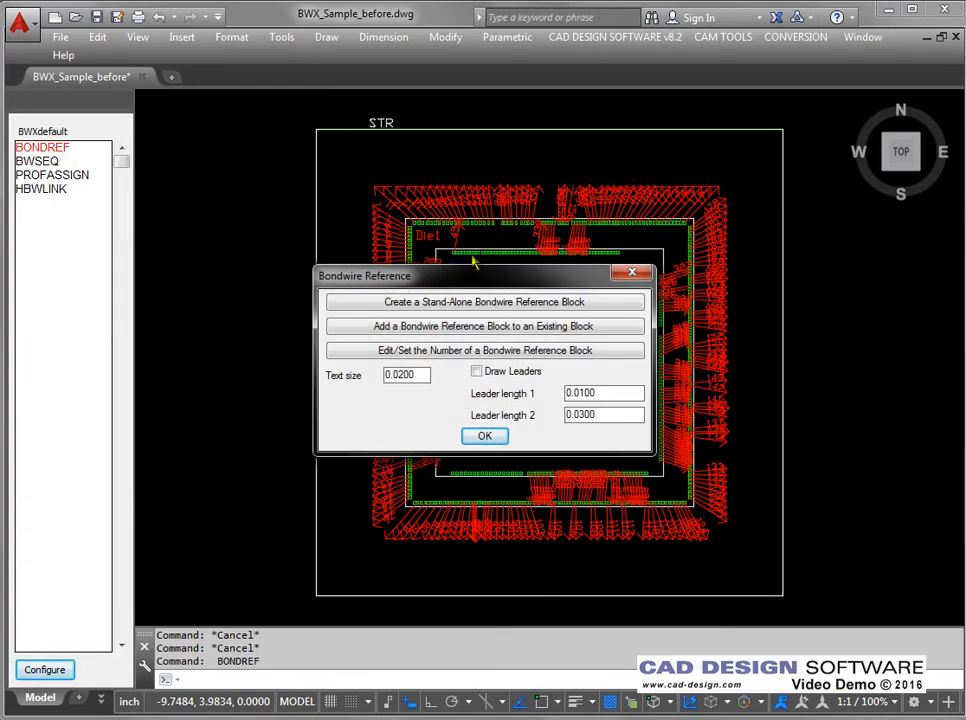
left_click_drag(455, 283, 314, 231)
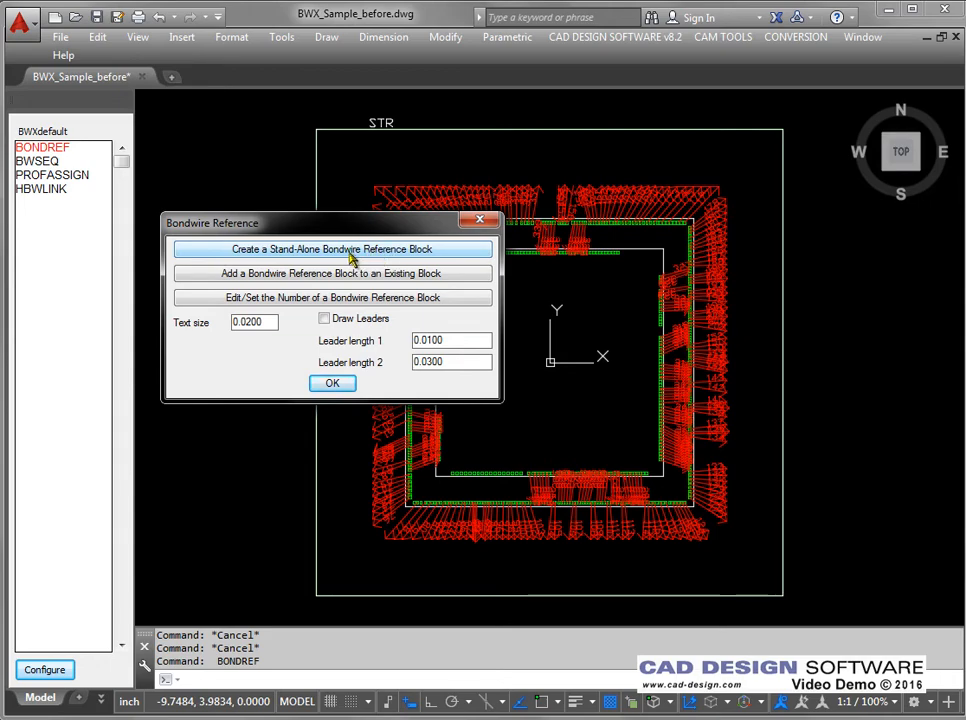
left_click(445, 250)
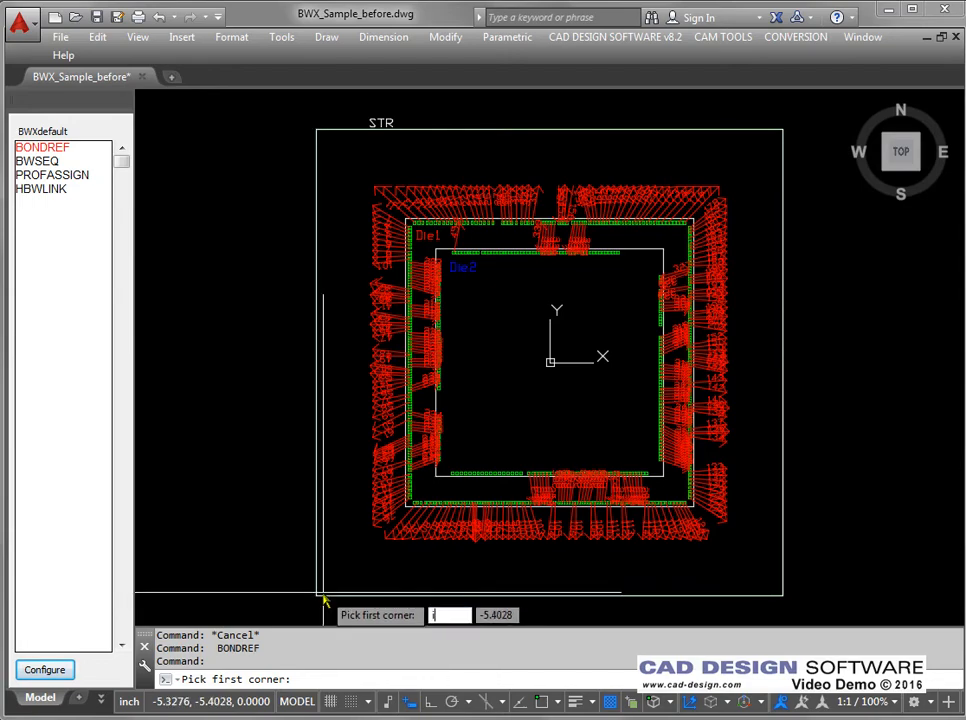
key("Return")
left_click(319, 599)
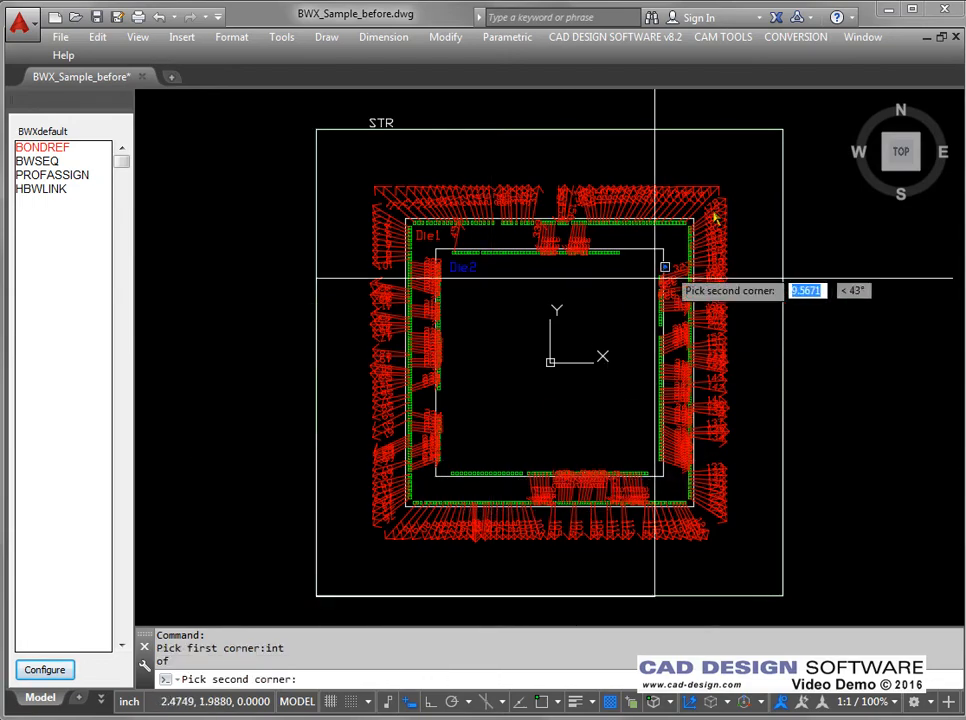
type("int")
key("Return")
left_click(785, 129)
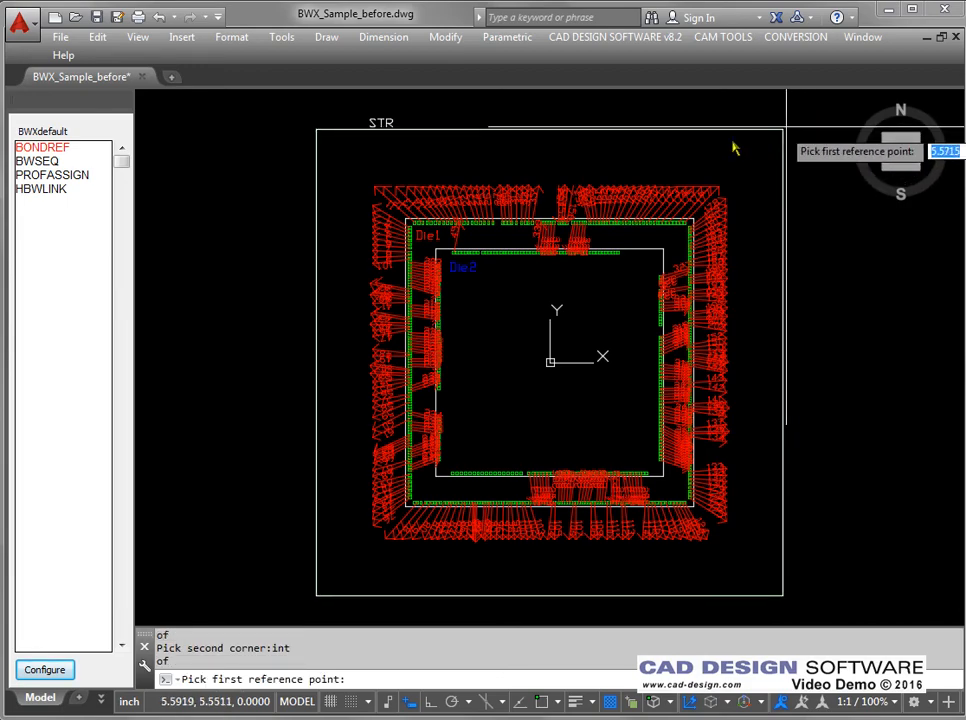
Step: Skip the reference points for the outer outline's block and enter the STR designation as its BDS attribute
left_click(436, 177)
left_click(442, 186)
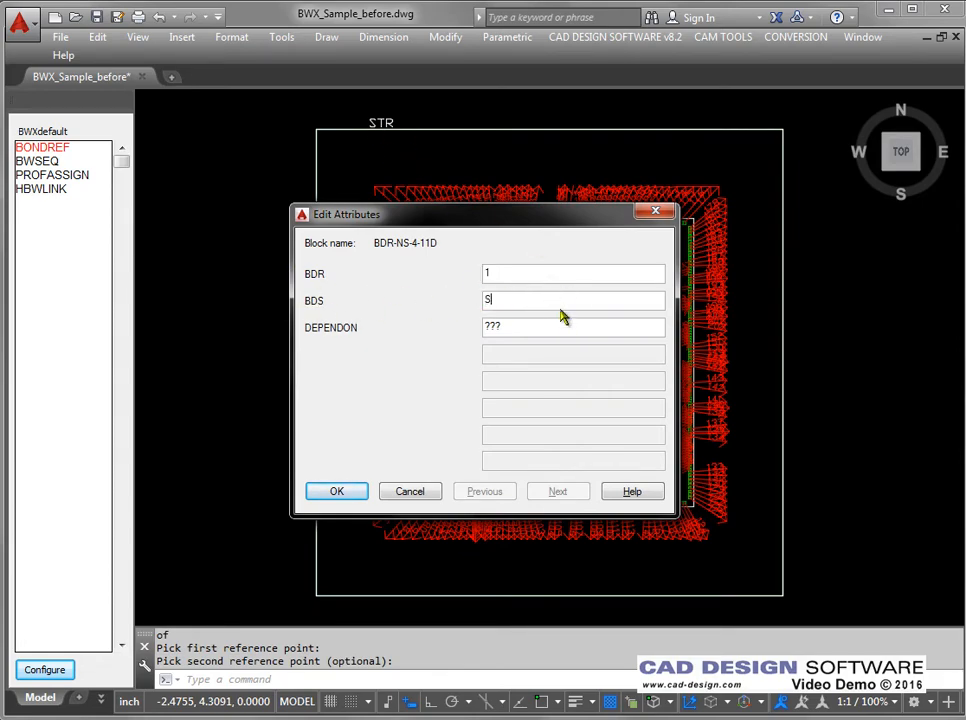
left_click(338, 493)
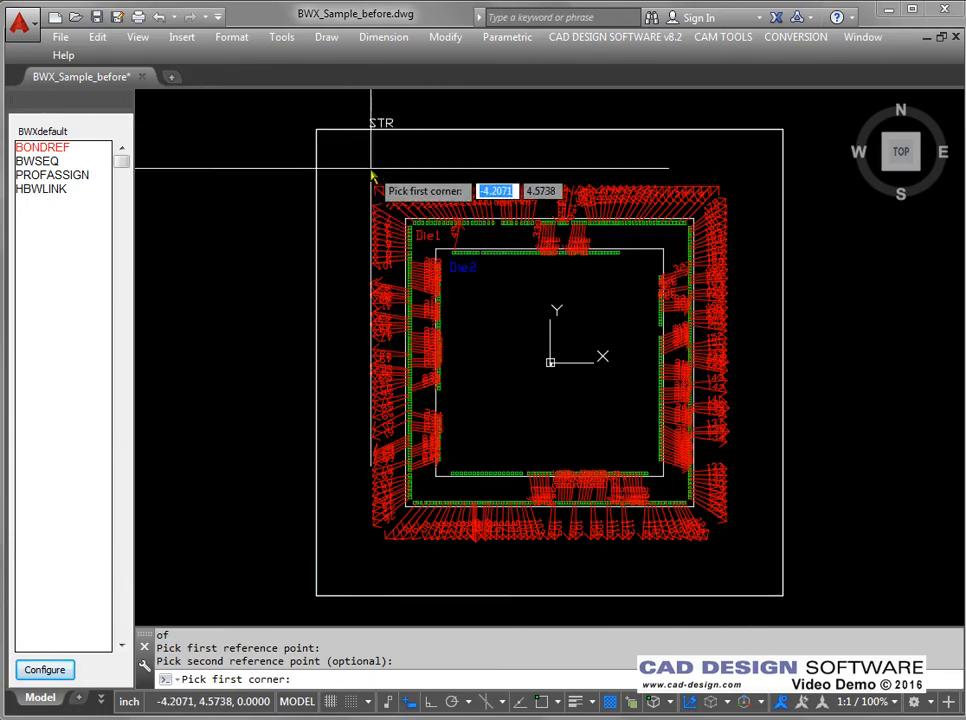
Step: Define the next bondwire reference block around Die1 by snapping to the upper-left and lower-right intersections of its outline
scroll(436, 266, "up", 2)
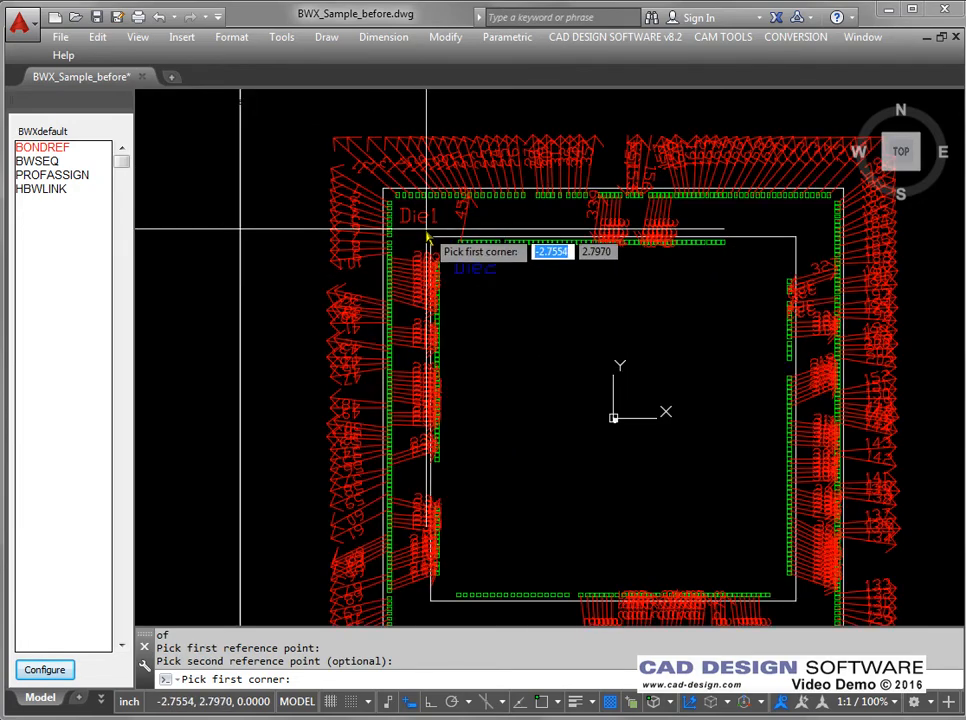
scroll(403, 205, "up", 2)
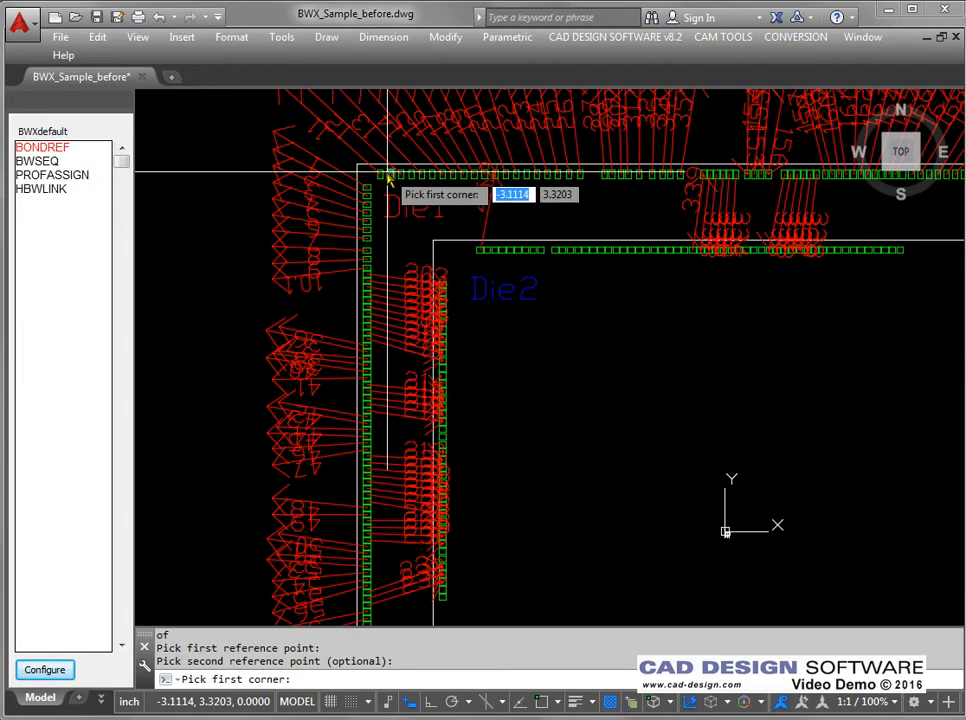
type("t")
key("Return")
left_click(358, 166)
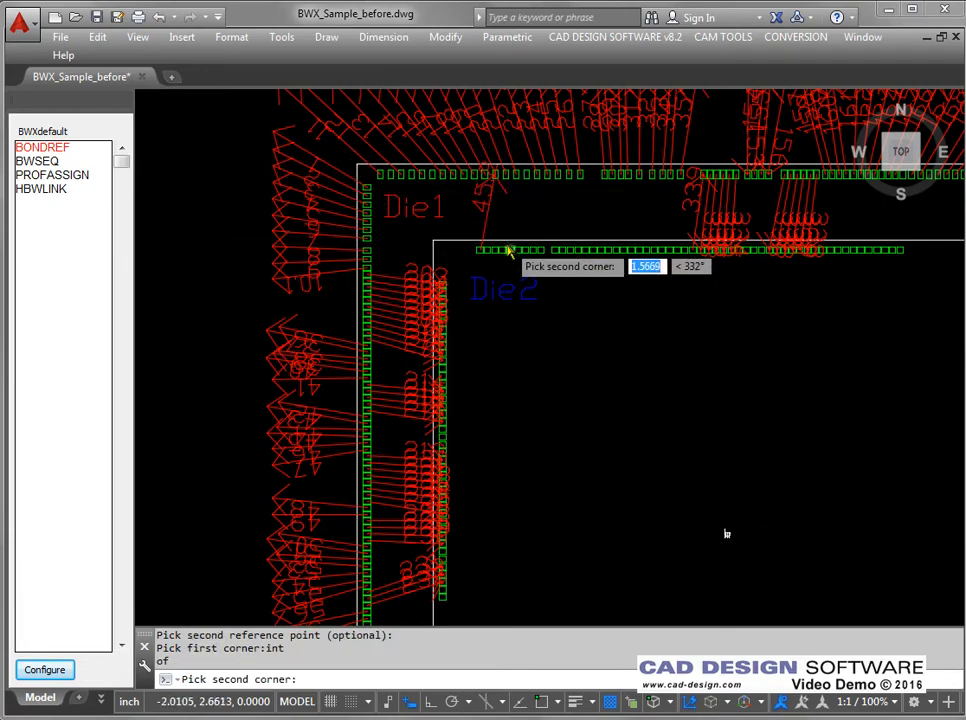
scroll(662, 390, "down", 3)
scroll(662, 390, "up", 5)
type("i")
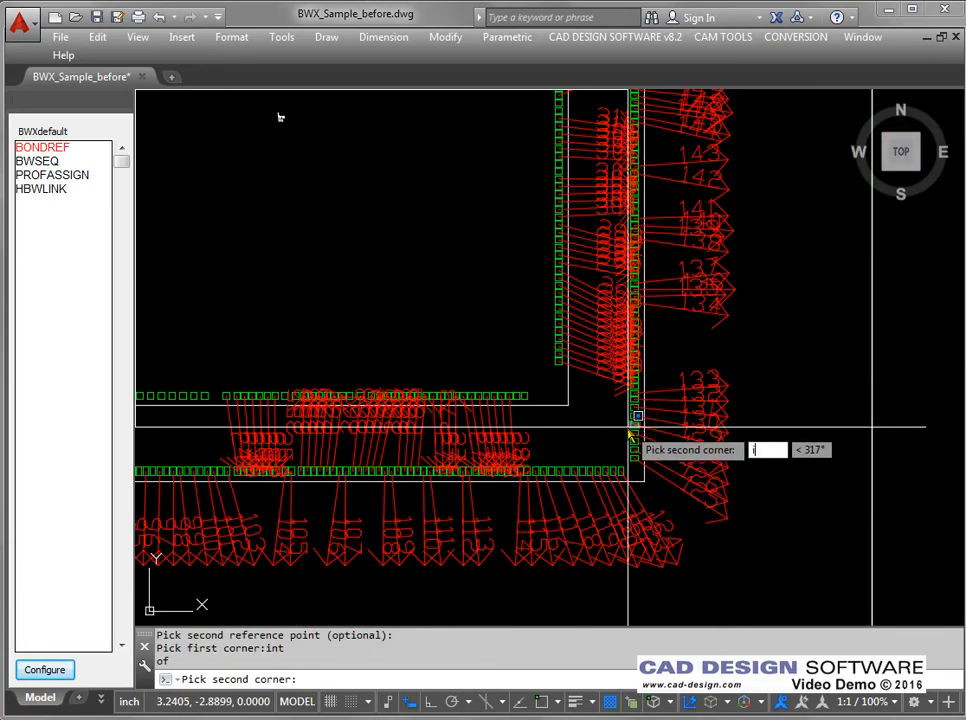
type("nt")
key("Return")
left_click(643, 479)
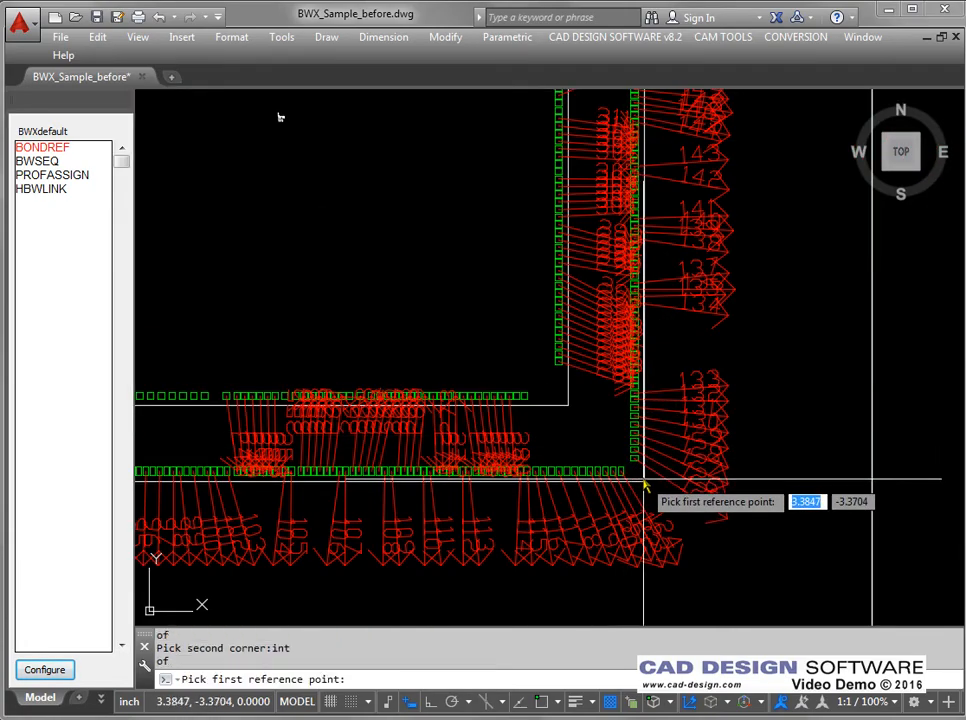
Step: Place Die1's reference points beyond the wires at the upper-left and lower-right corners, and set BDS to Die 1 and DEPENDON to STR
scroll(643, 479, "down", 5)
scroll(582, 416, "up", 3)
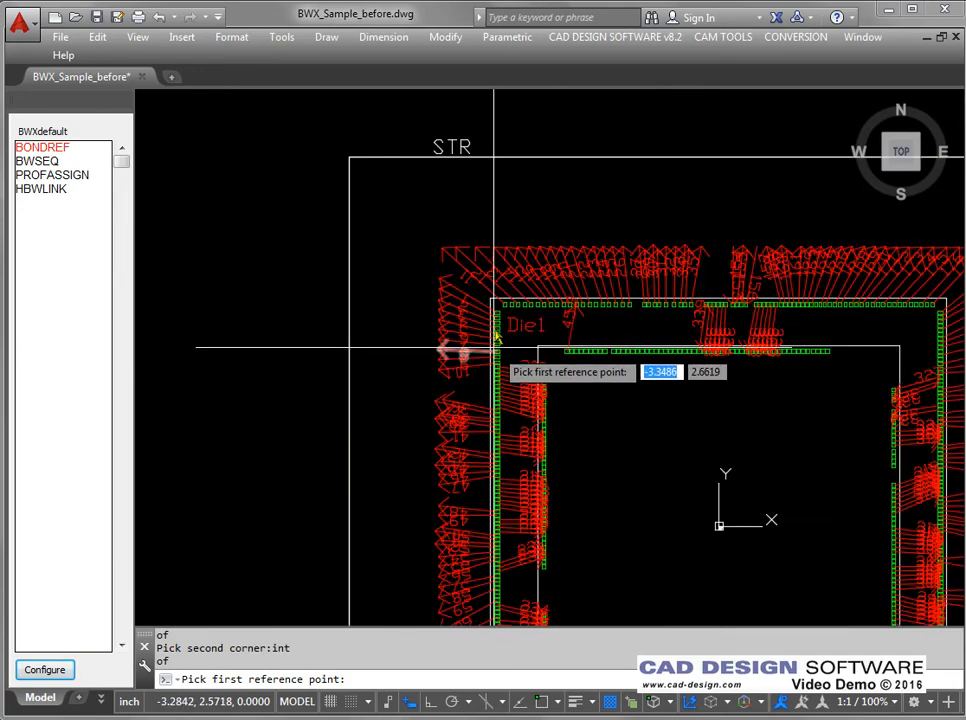
left_click(482, 262)
scroll(490, 272, "down", 3)
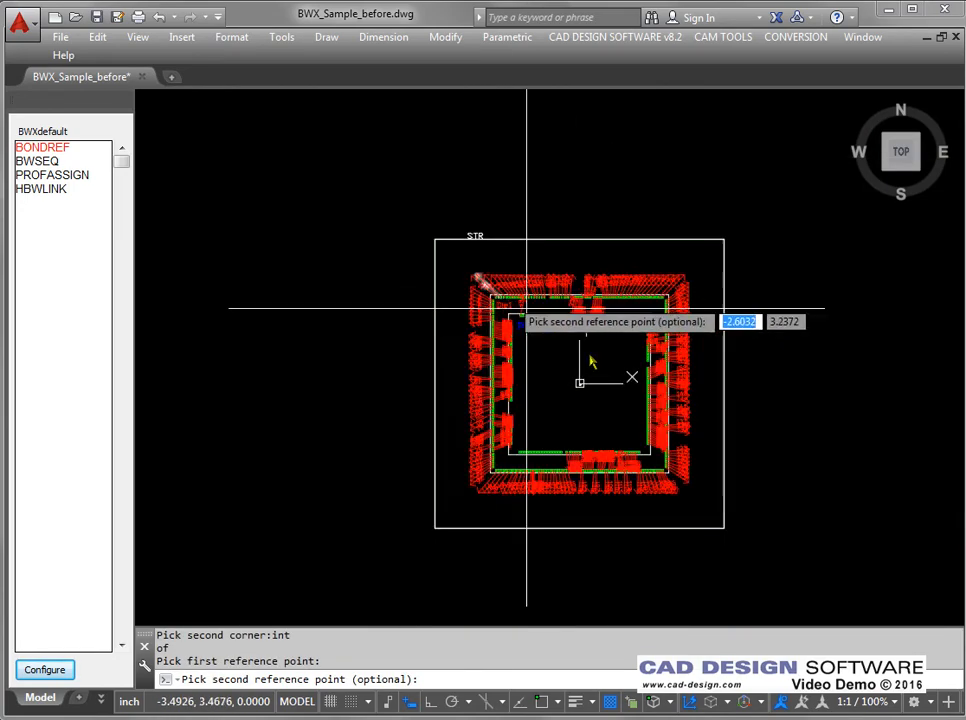
left_click(699, 513)
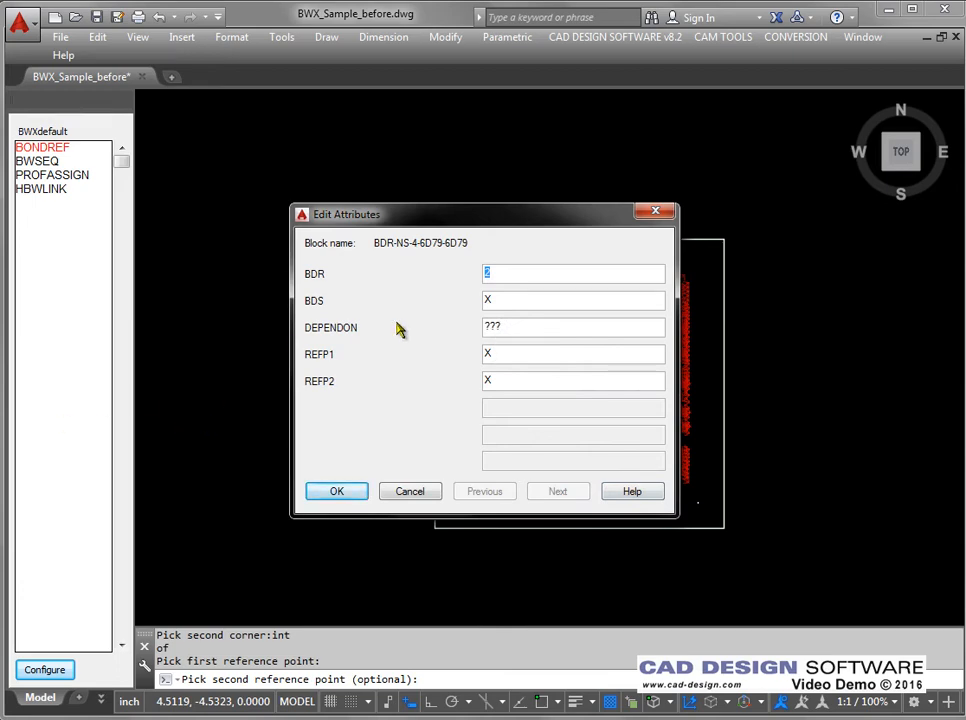
left_click(506, 300)
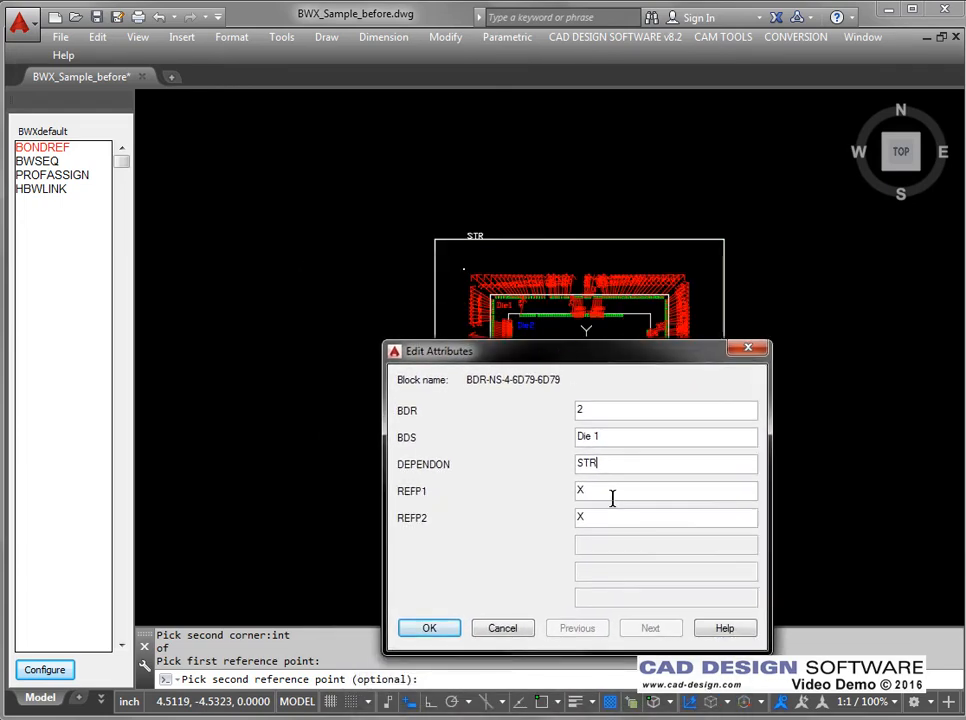
left_click(430, 630)
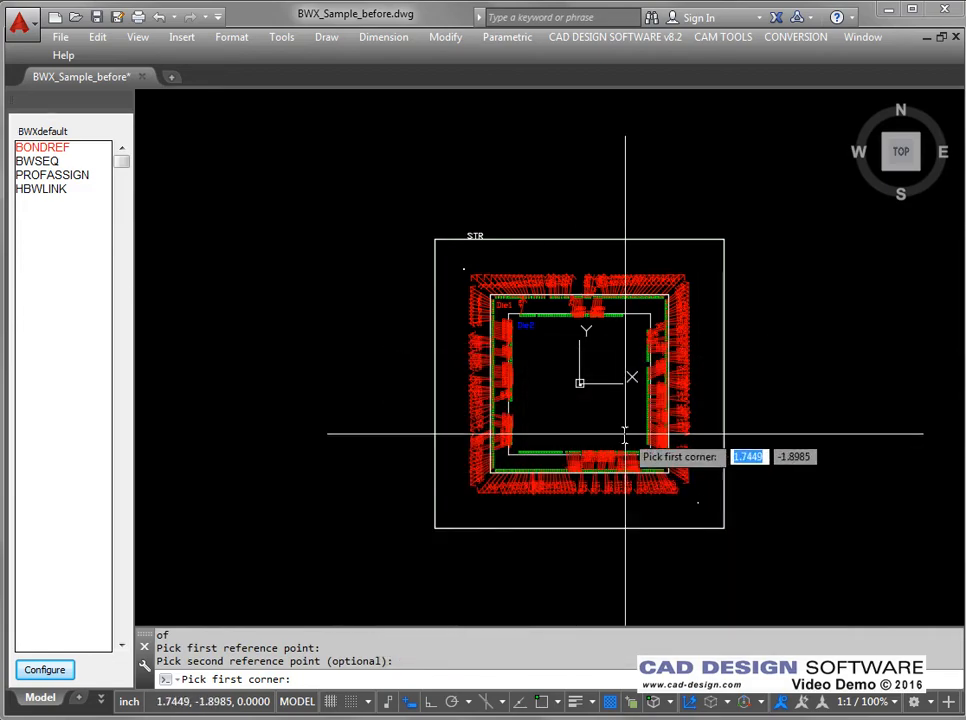
Step: Define a bondwire reference block around Die2 by snapping to the upper-left and lower-right intersections of its outline
scroll(536, 373, "up", 2)
type("int")
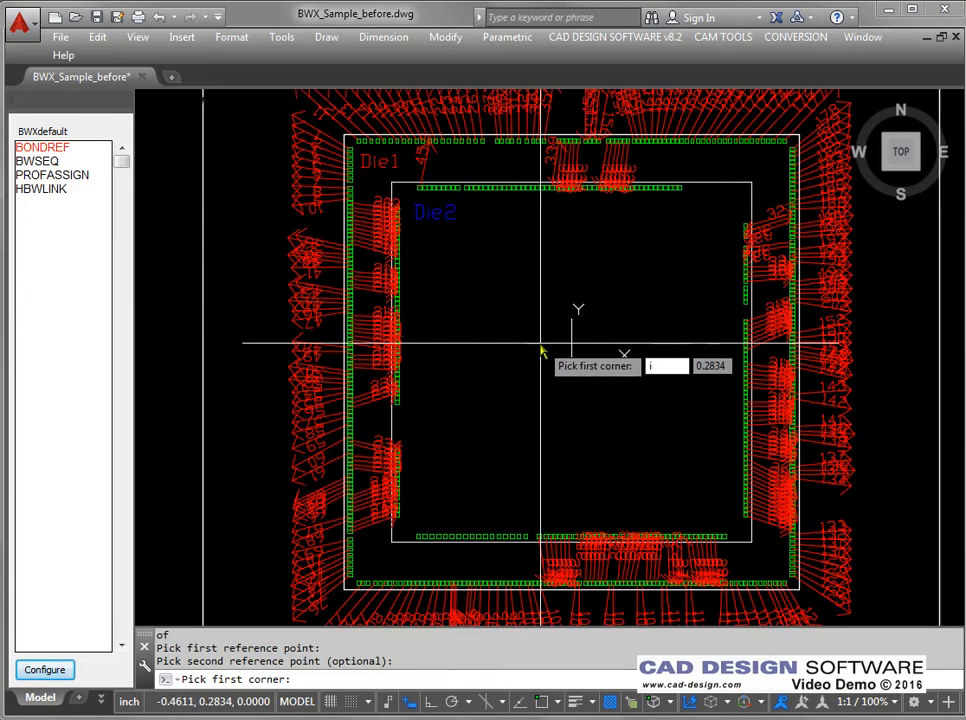
key("Return")
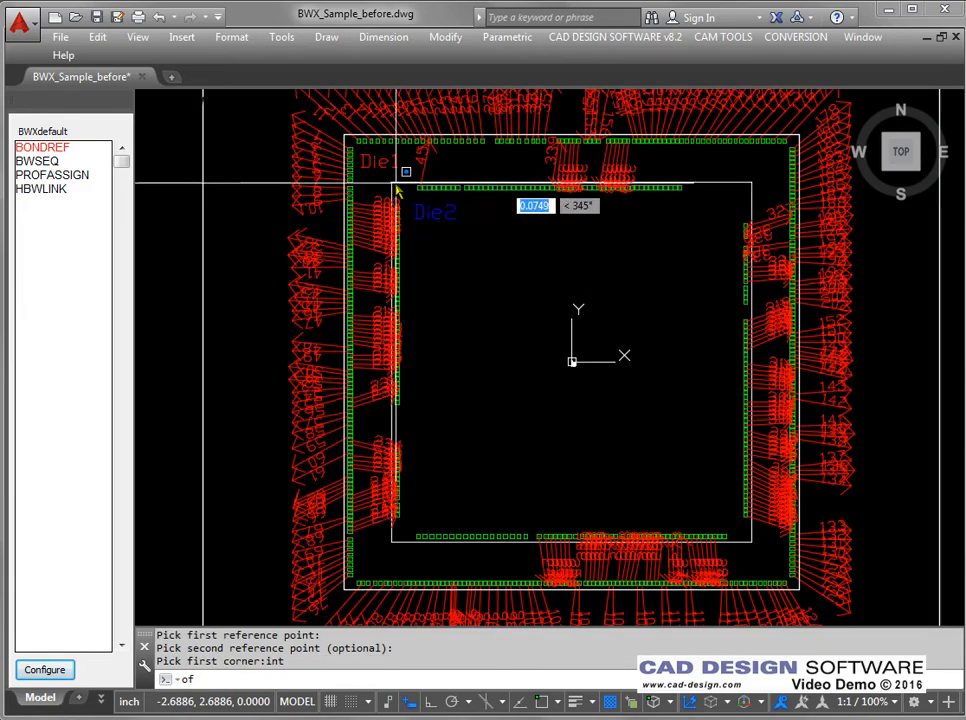
left_click(395, 186)
type("int")
key("Return")
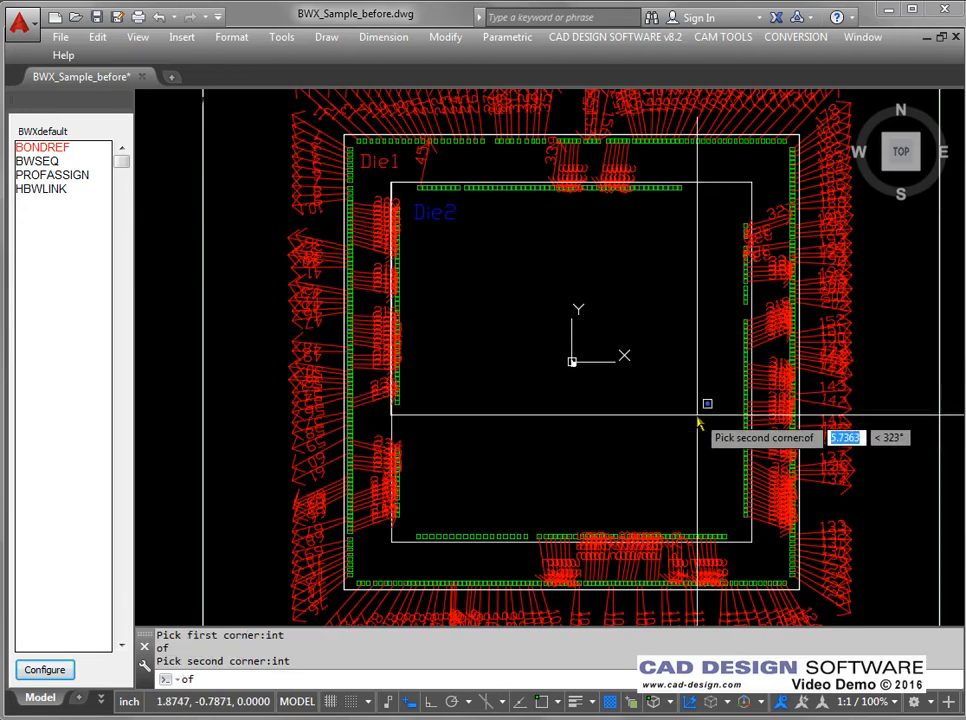
left_click(753, 543)
Step: Place Die2's reference points just outside its lower-right and upper-left corners, set BDS to Die2, keep DEPENDON as STR and end BONDREF
left_click(692, 414)
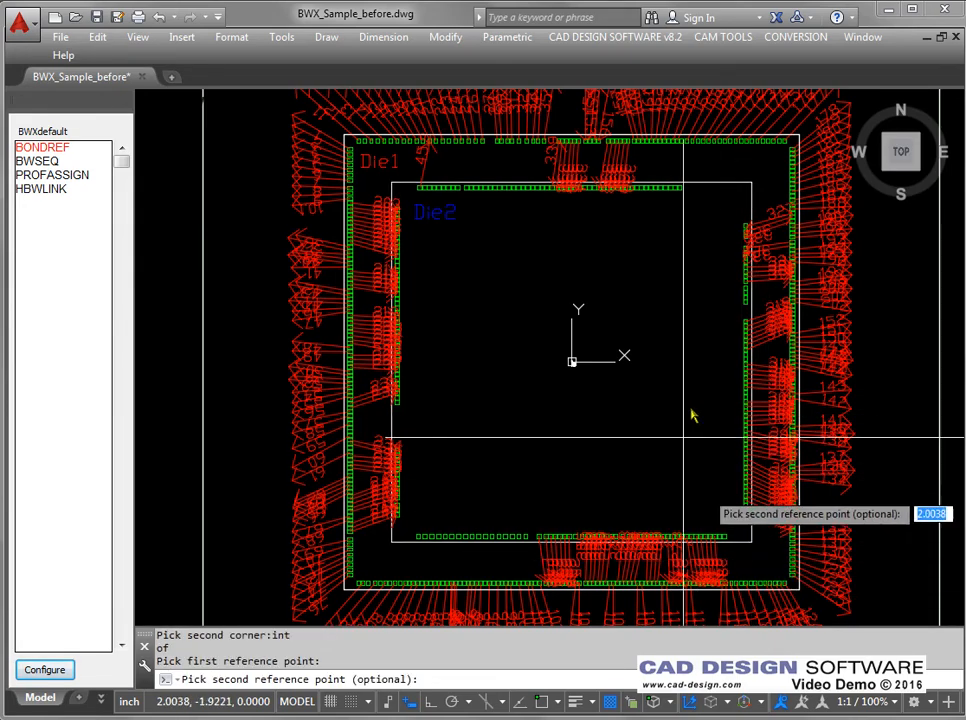
left_click(377, 184)
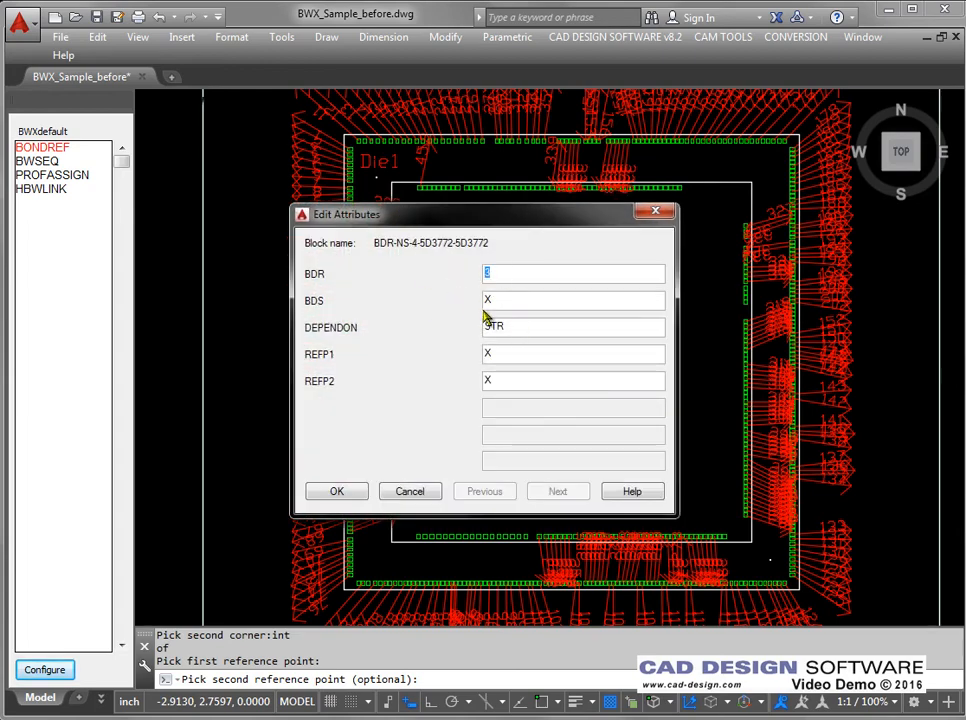
key("Tab")
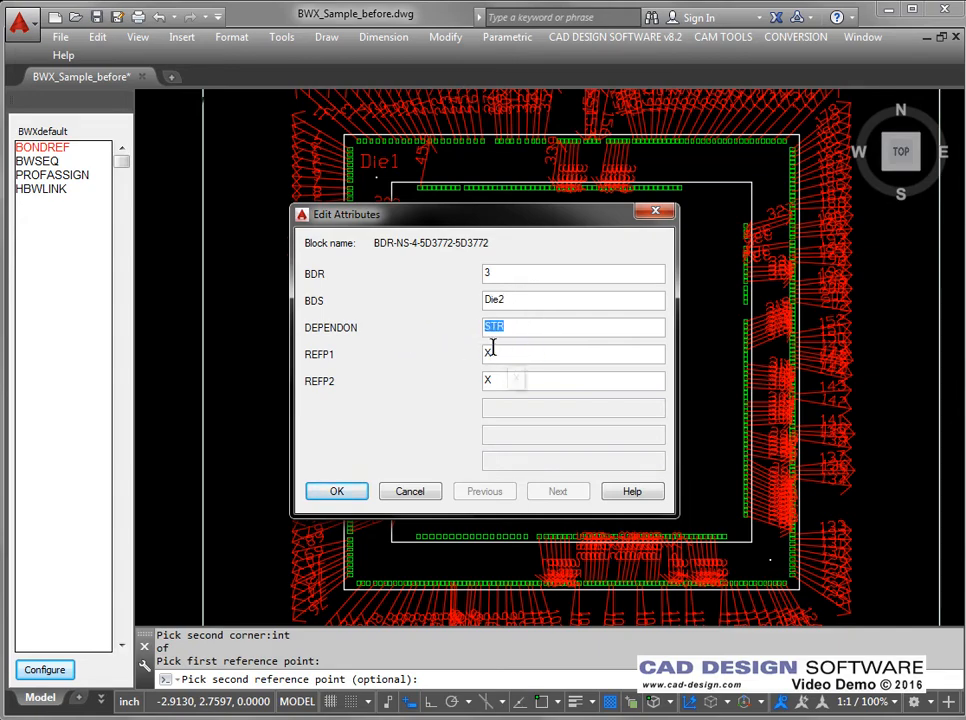
left_click(338, 491)
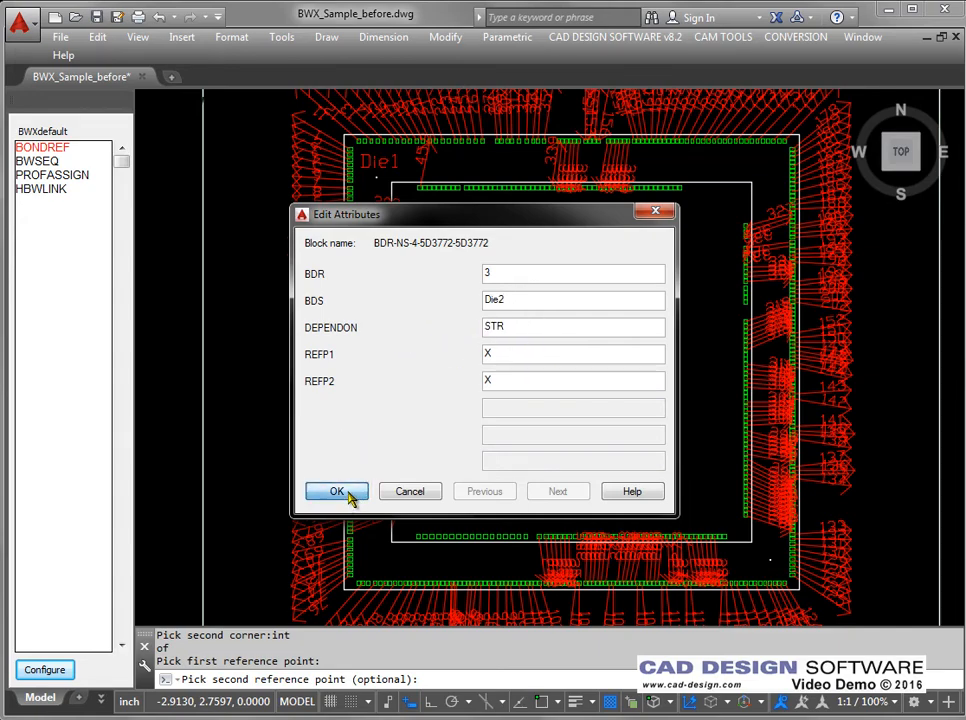
left_click(468, 443)
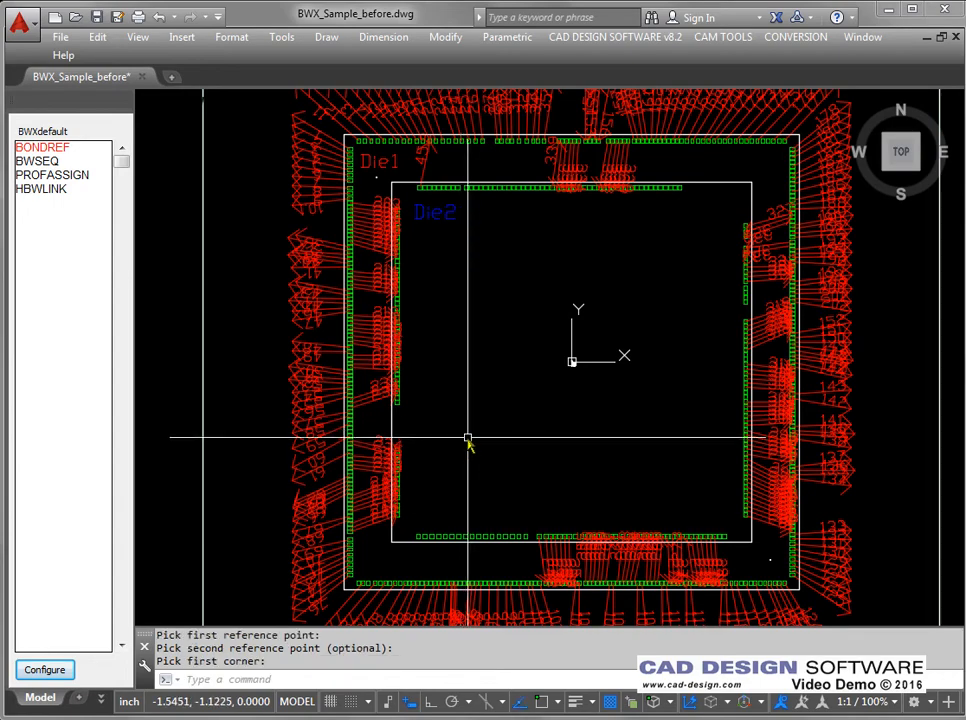
Step: Examine the bondwire profile settings of a wire between Die1 and Die2 with PROFASSIGN, leaving them unchanged
scroll(468, 440, "down", 3)
scroll(472, 436, "up", 1)
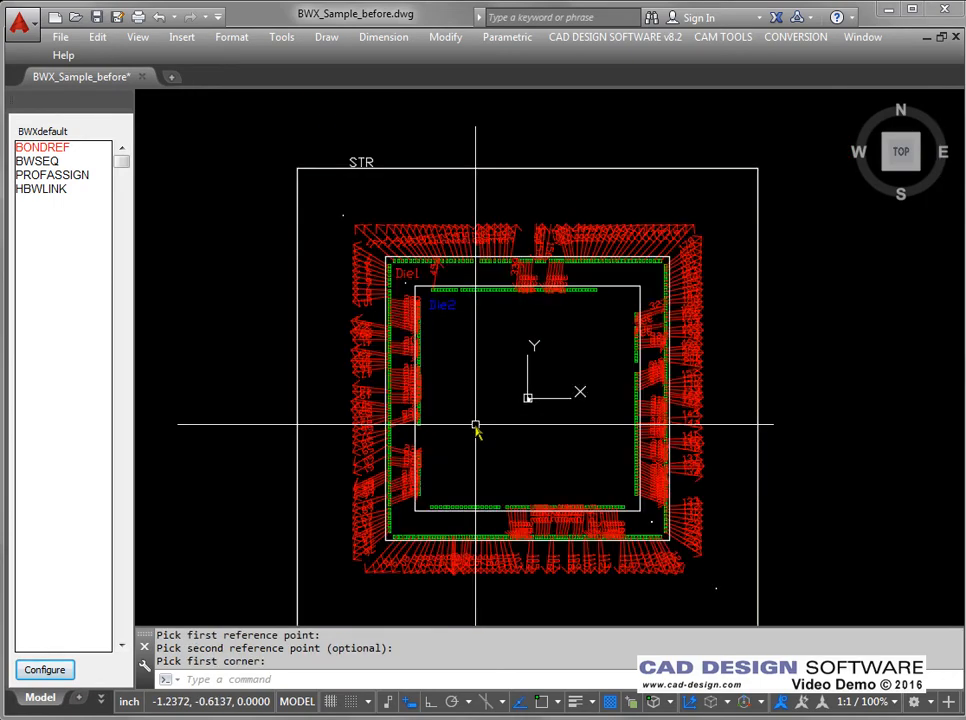
type("ze")
key("Return")
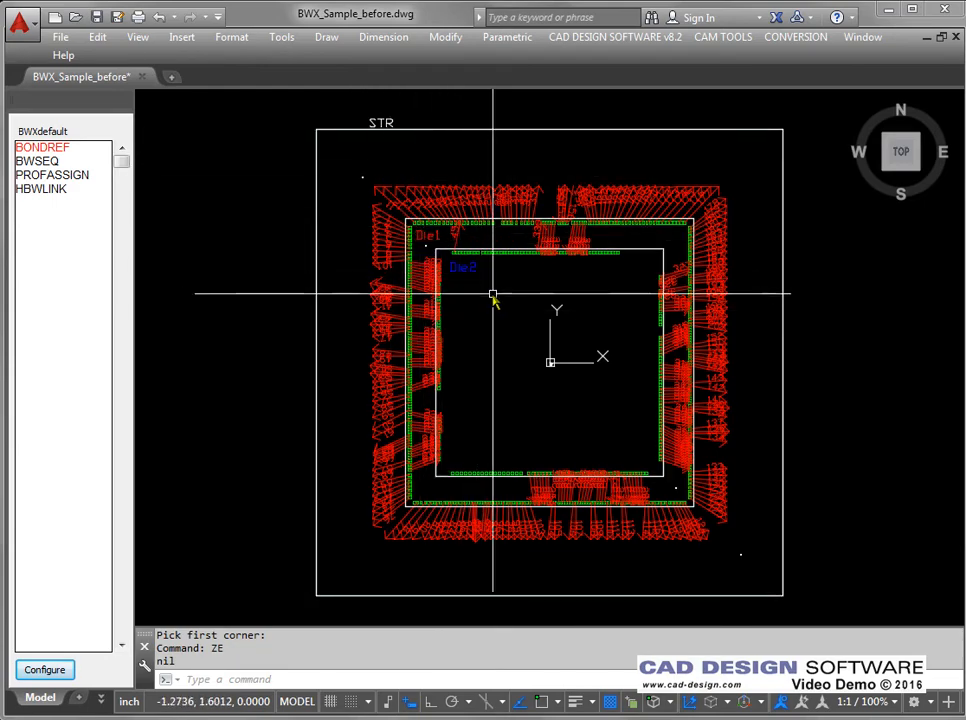
scroll(388, 222, "up", 6)
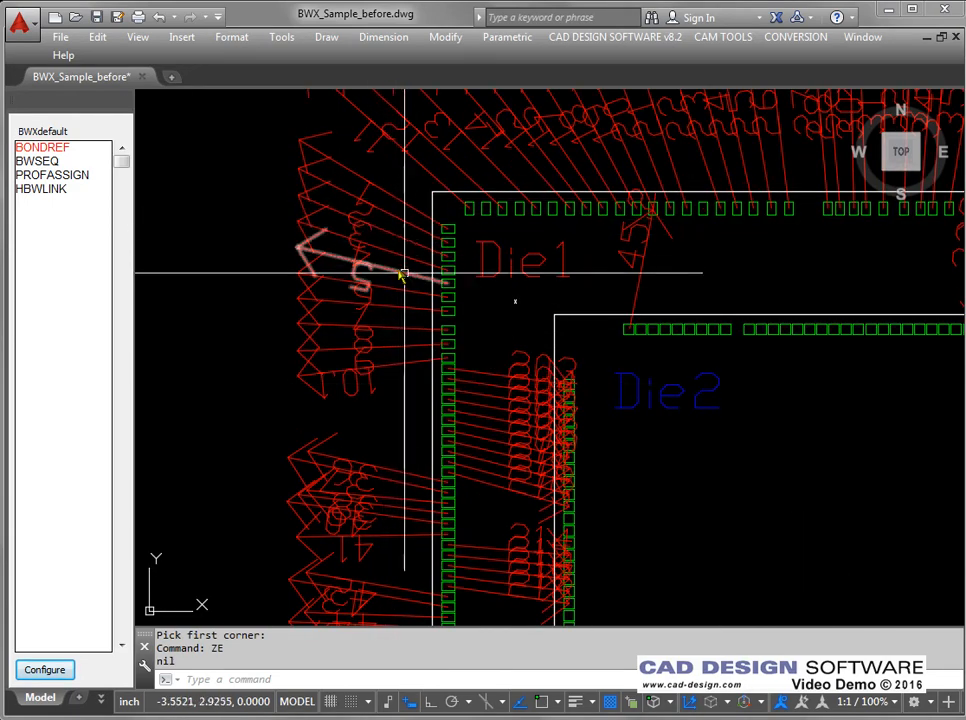
left_click(68, 176)
left_click(470, 371)
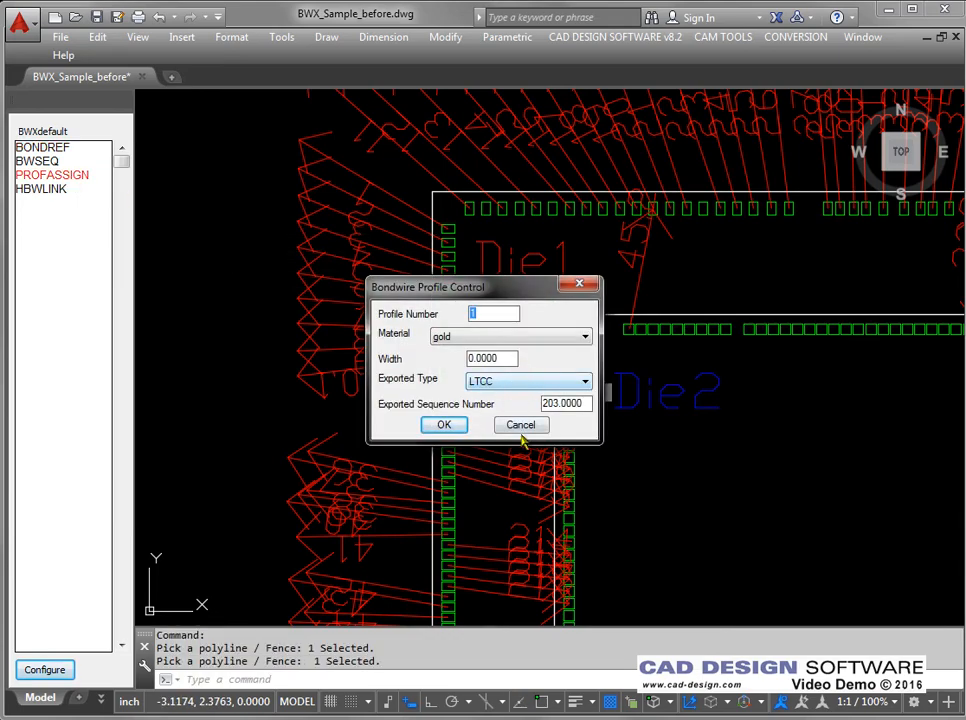
left_click(521, 426)
Step: Check the bondwire profile settings of an outer wire near Die1's upper-left corner, leaving them unchanged
key("Return")
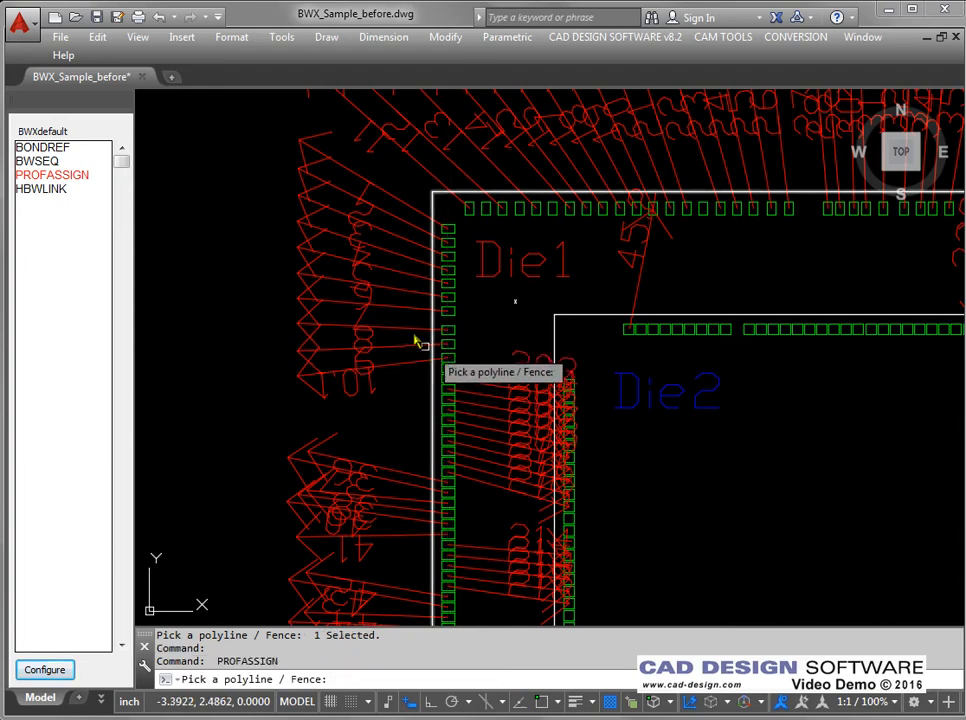
left_click(394, 305)
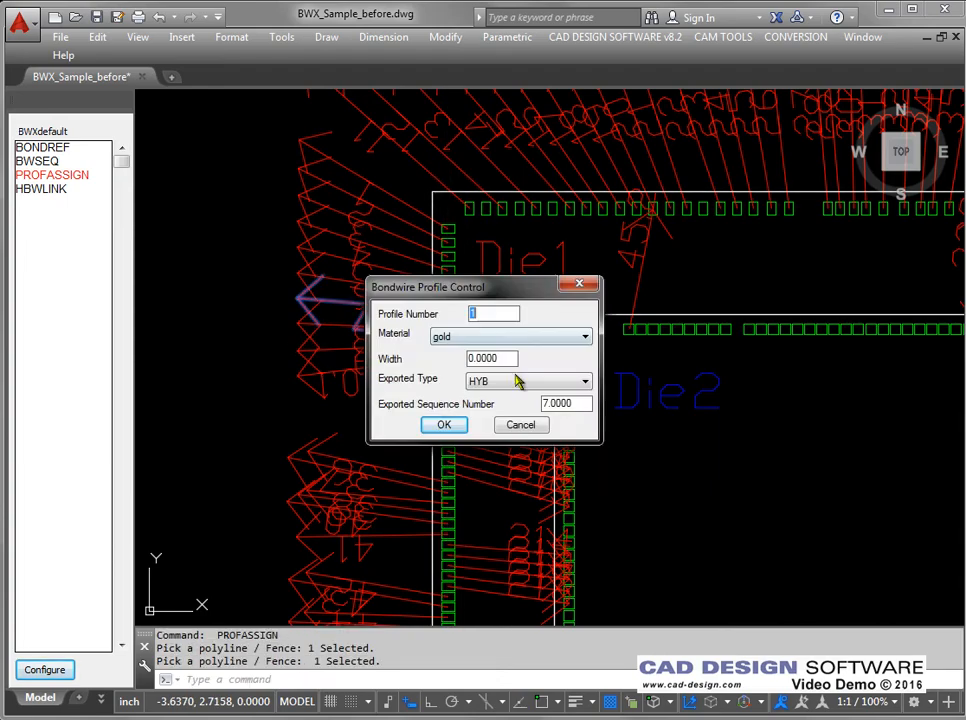
left_click(532, 426)
Step: Export the bond wires with HBWLINK to BWX_Sample_before.xml, keeping rotation 0, origin 0,0, scale 1 and one row and column
scroll(494, 362, "down", 5)
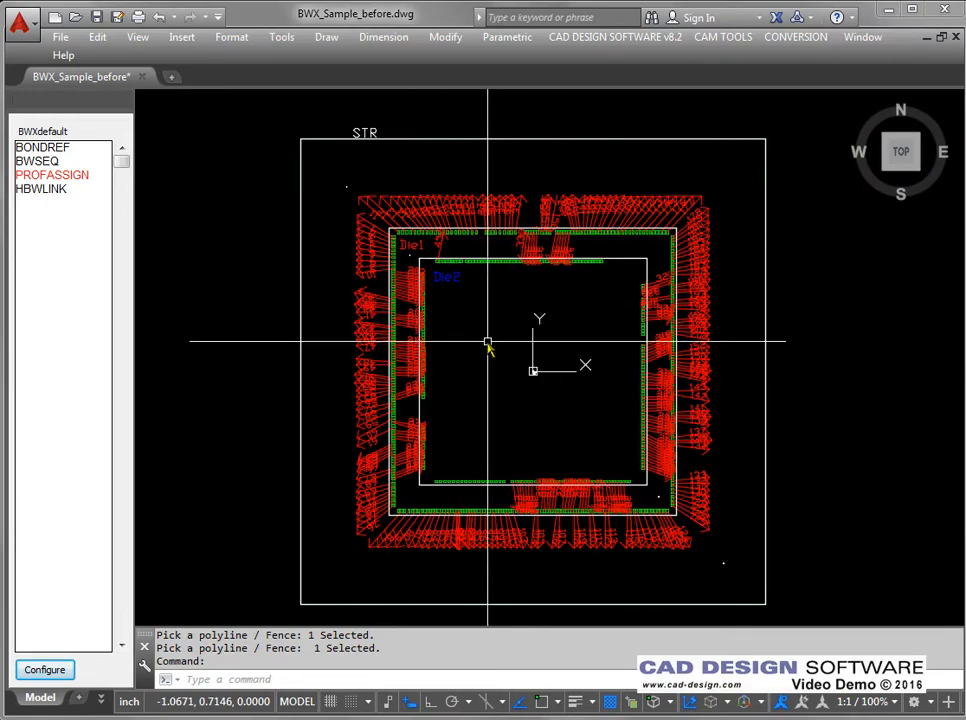
left_click(44, 190)
left_click_drag(488, 264, 413, 186)
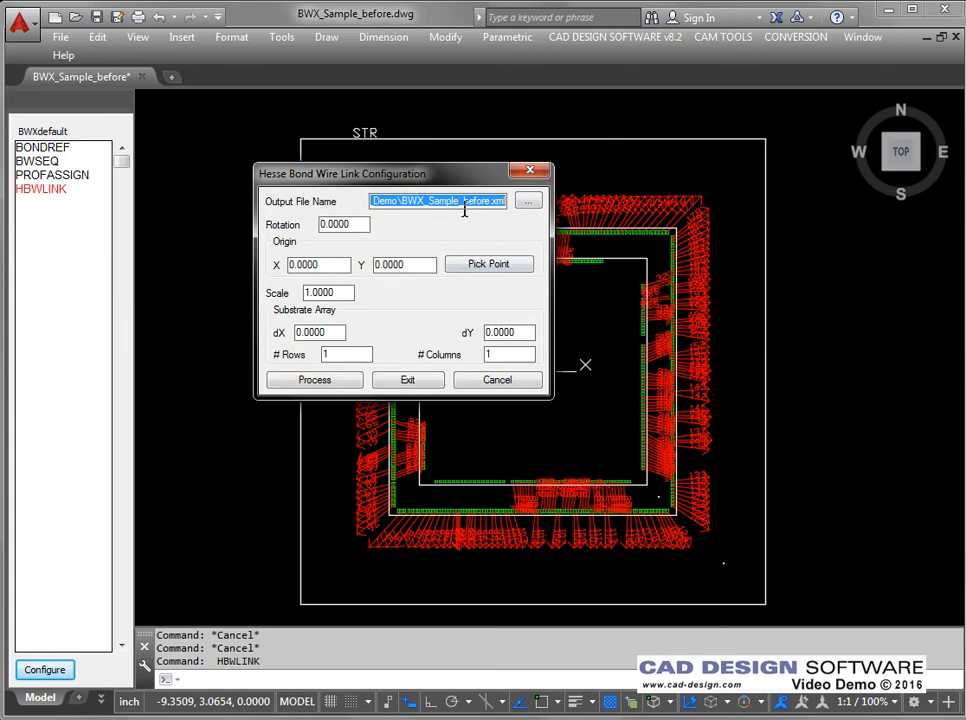
left_click(411, 205)
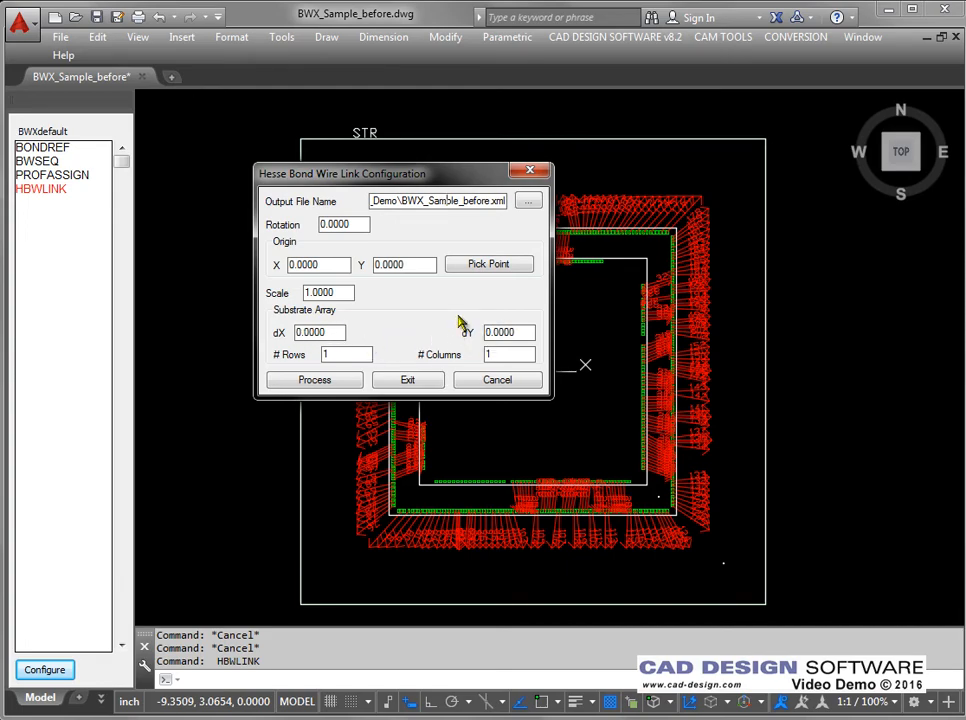
left_click(315, 381)
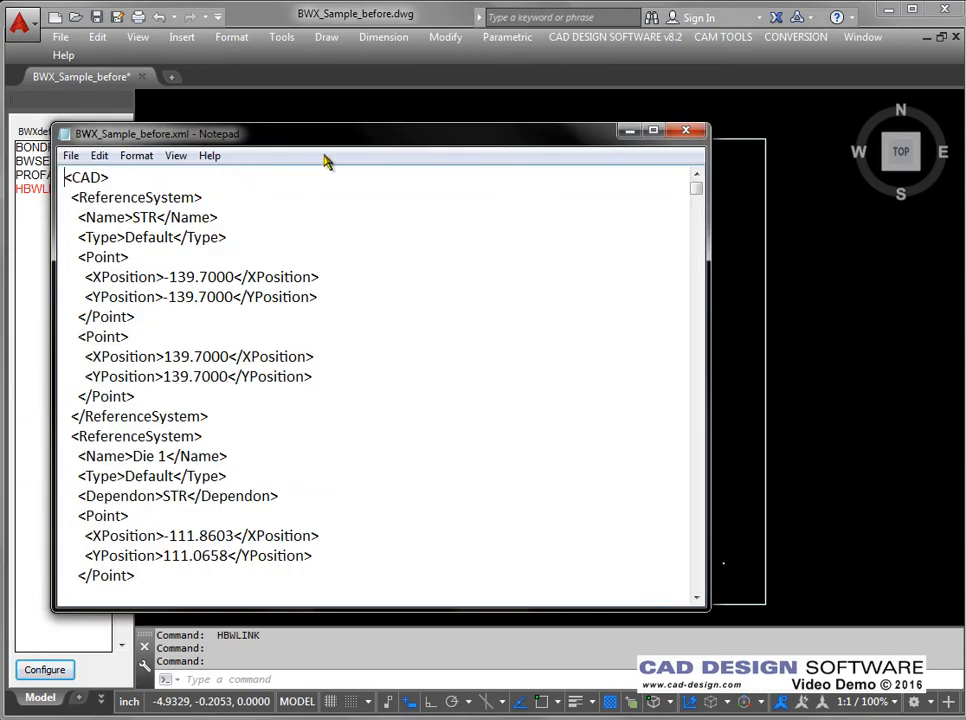
Step: Examine the STR, Die 1 and Die2 reference systems in the exported XML file and close it
left_click_drag(328, 142, 452, 131)
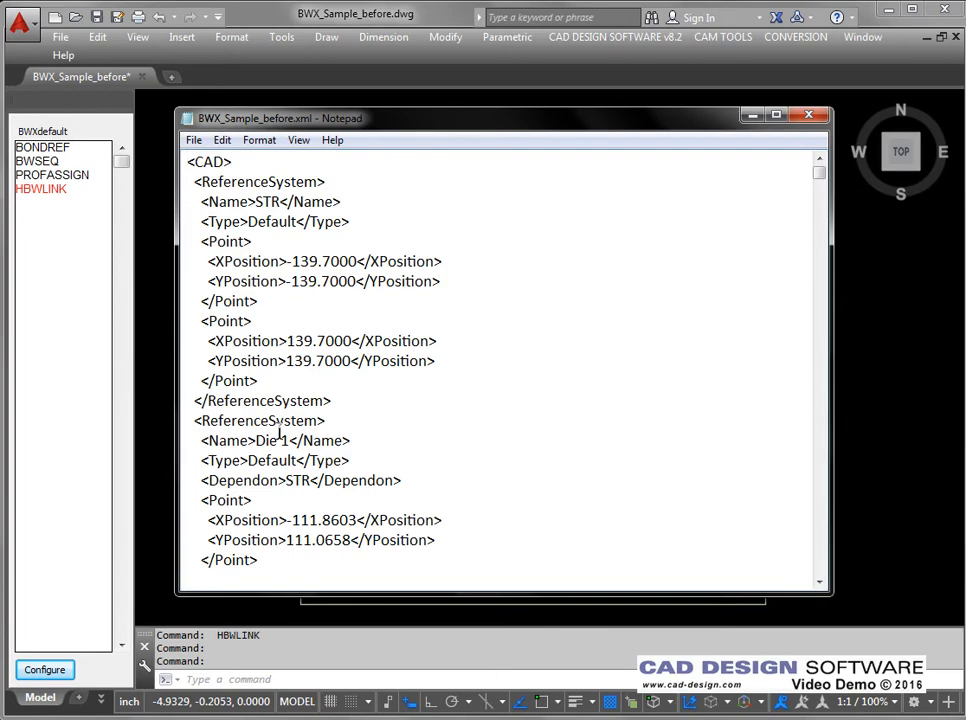
scroll(451, 384, "down", 5)
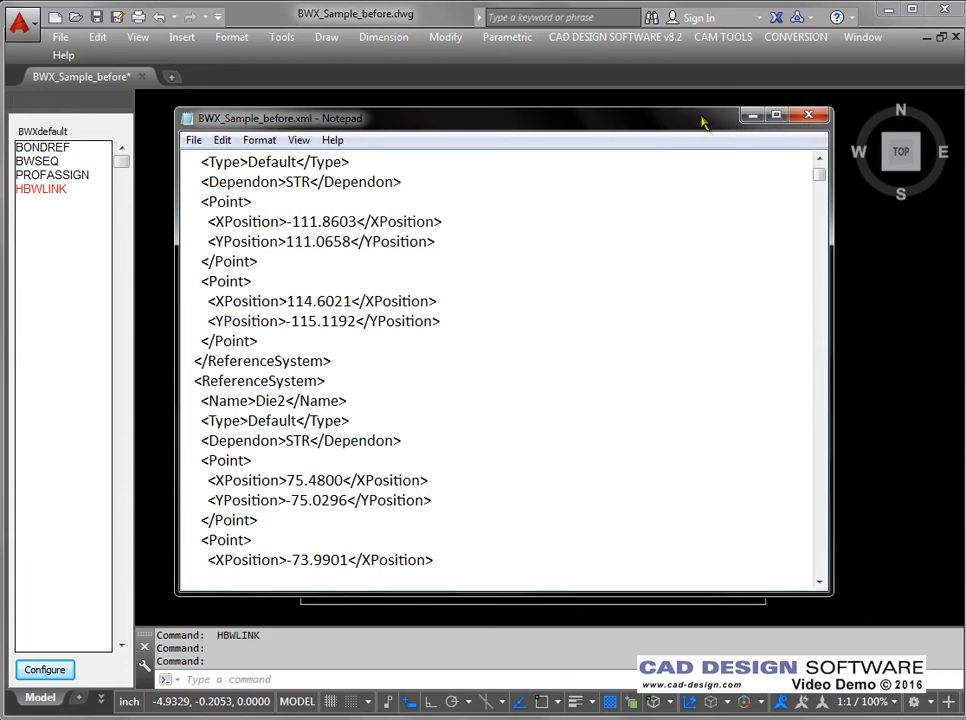
left_click_drag(698, 118, 674, 128)
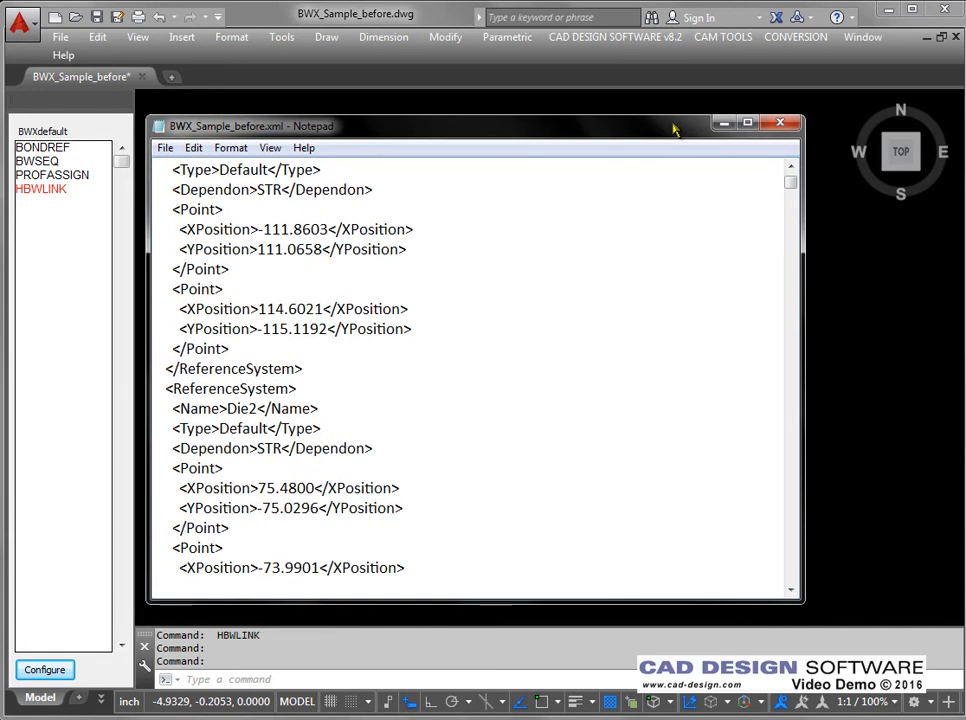
left_click(781, 123)
Step: Review the wire types offered in the BWSEQ settings, highlight HYB and close the settings without sequencing any wires
scroll(448, 274, "up", 3)
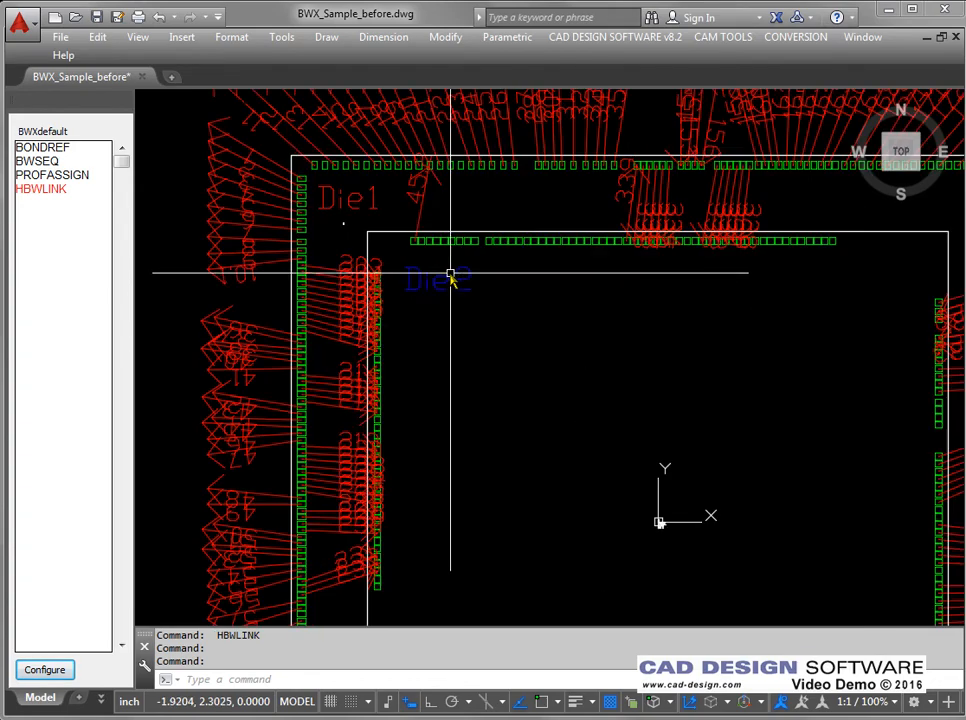
scroll(360, 215, "up", 2)
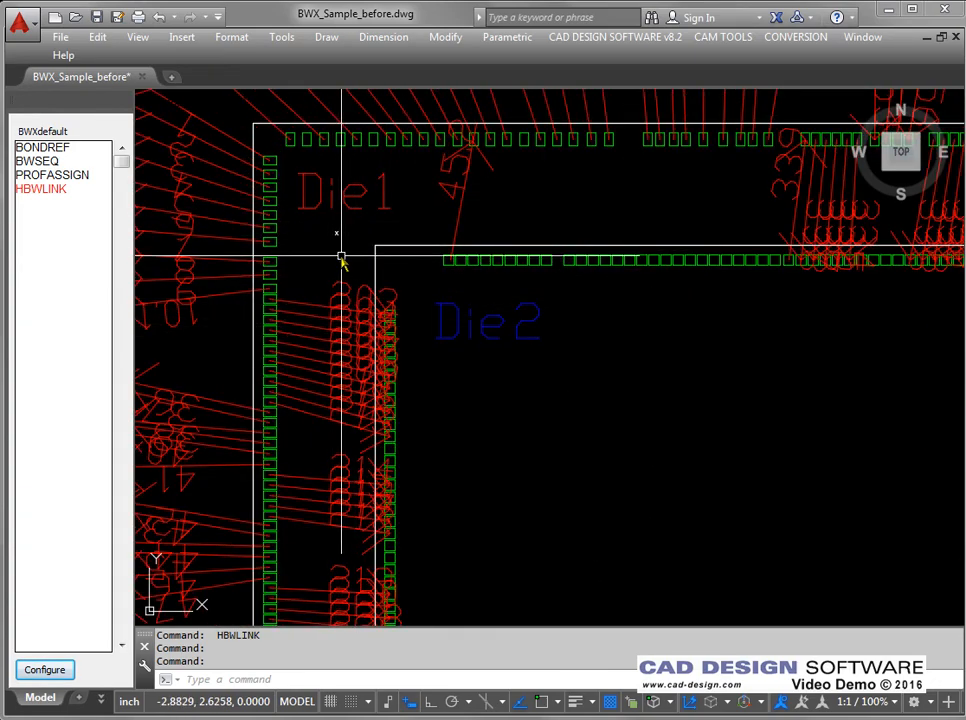
scroll(341, 258, "down", 2)
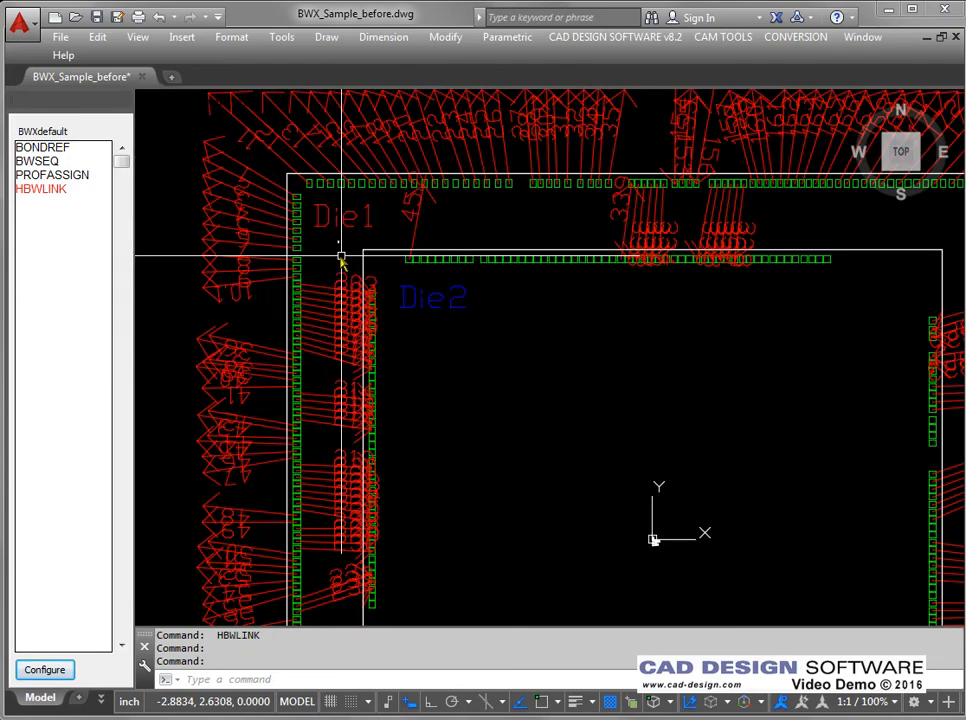
double_click(45, 163)
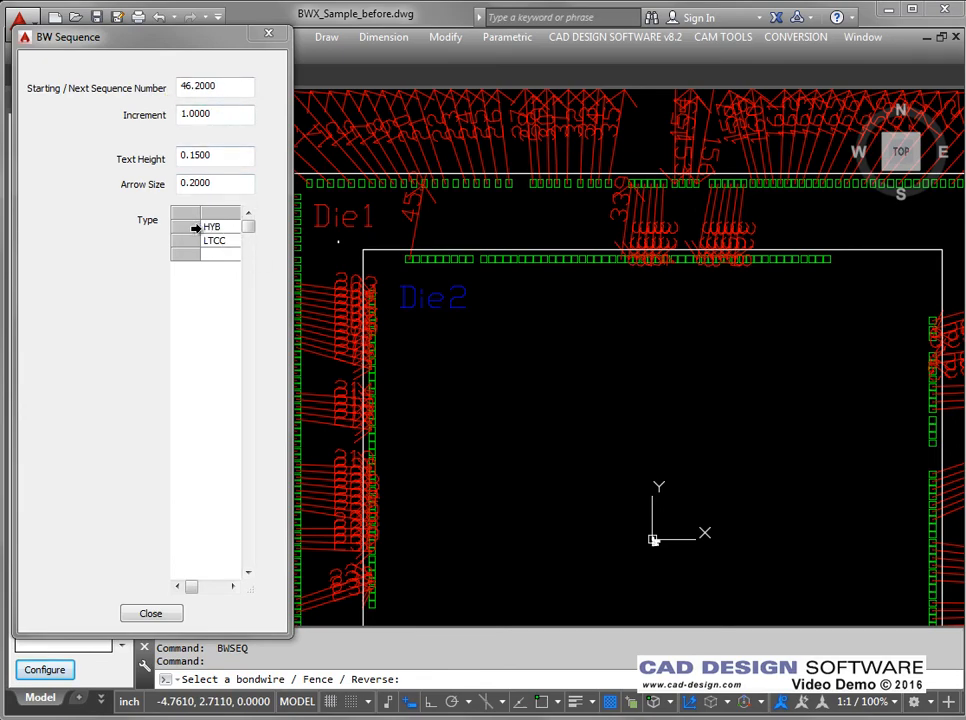
left_click(194, 228)
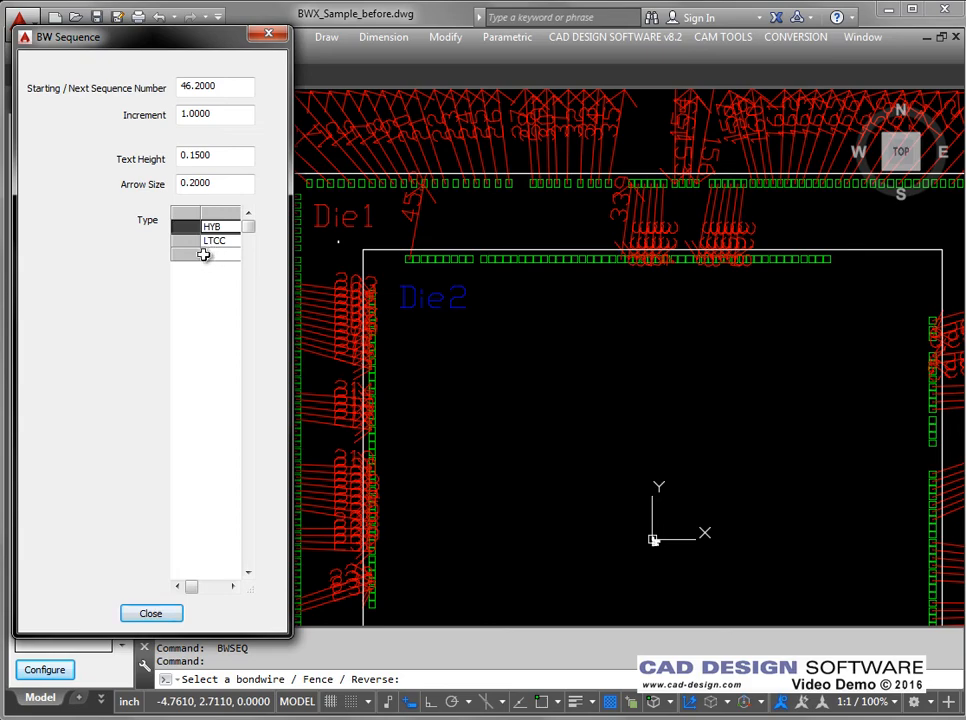
left_click(148, 613)
Step: Export the bond wires again with HBWLINK to BWX_Sample_before.xml and close the resulting XML file
scroll(313, 268, "up", 3)
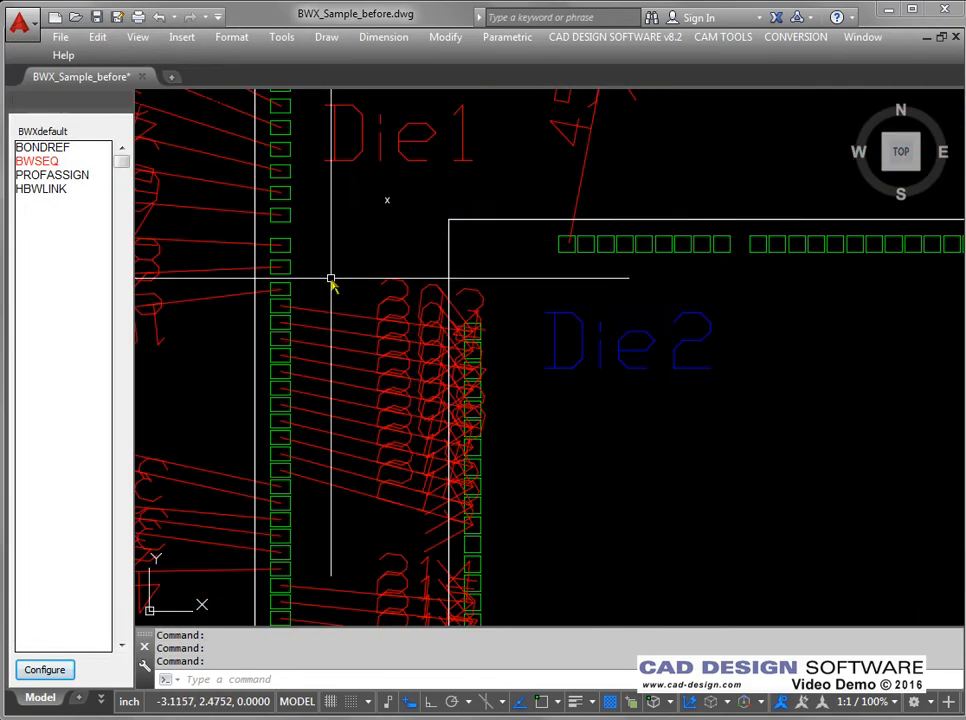
scroll(552, 284, "up", 1)
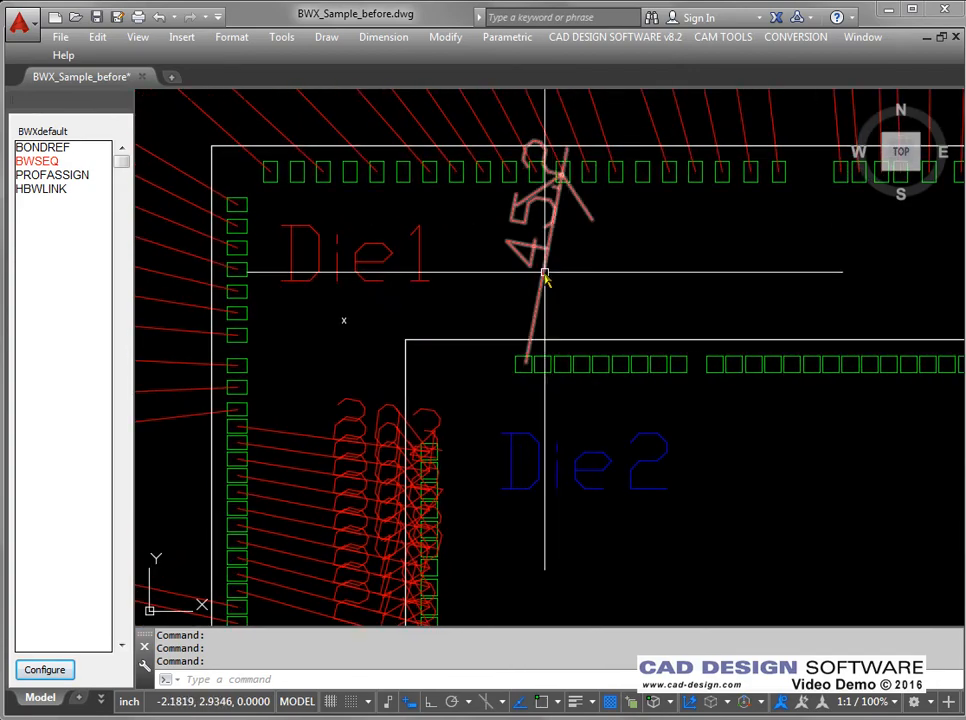
double_click(40, 189)
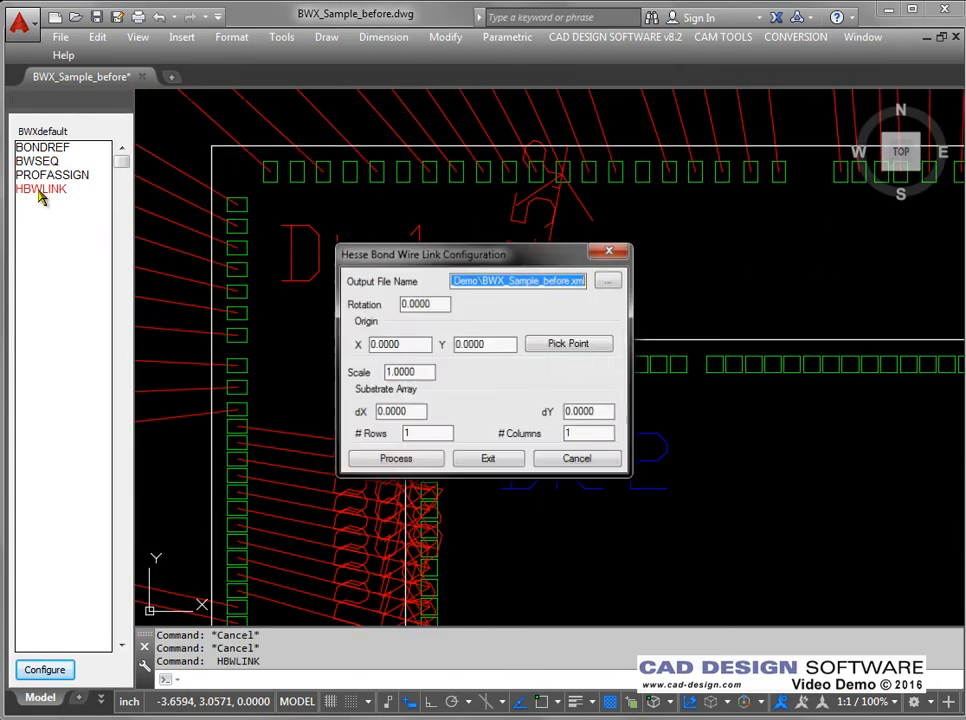
left_click(396, 459)
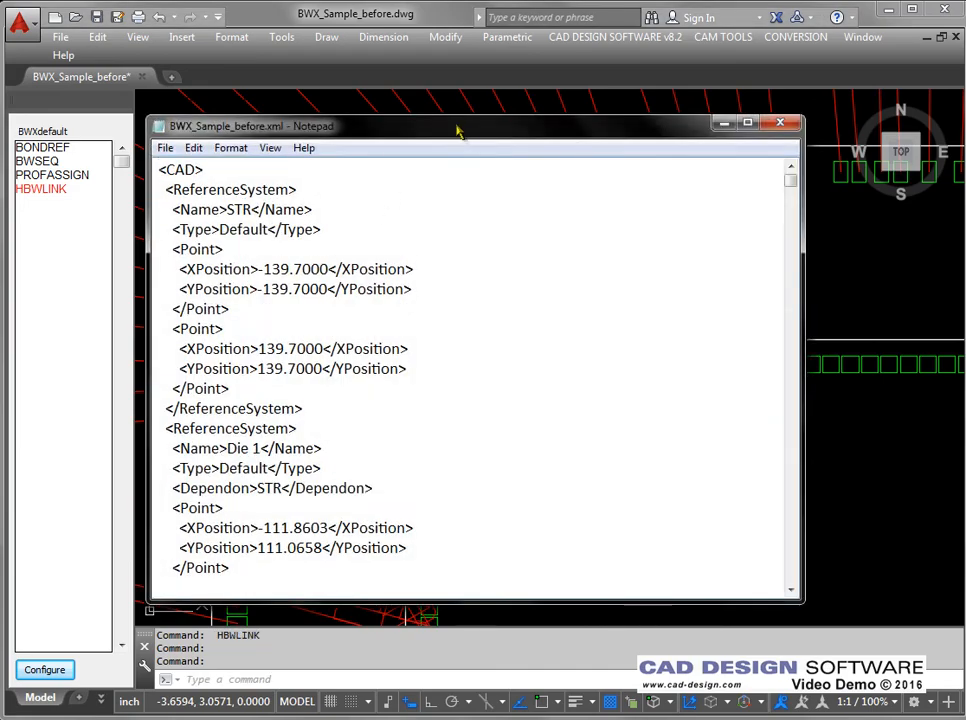
left_click_drag(457, 131, 499, 127)
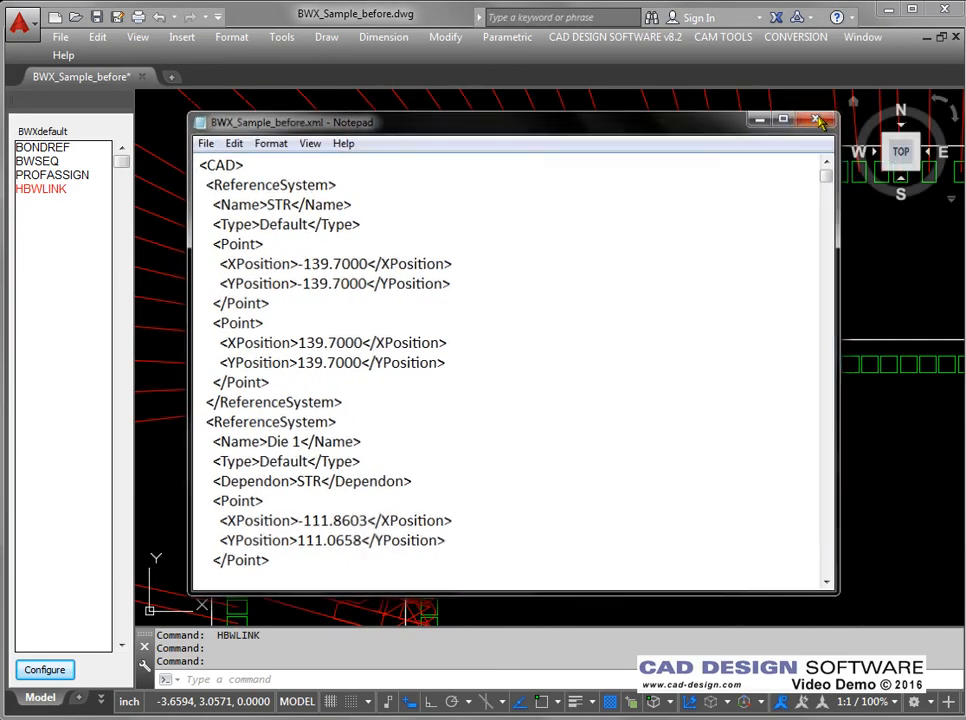
left_click(817, 121)
Step: Review the HBWLINK export configuration and exit it without processing the wires
scroll(420, 155, "down", 5)
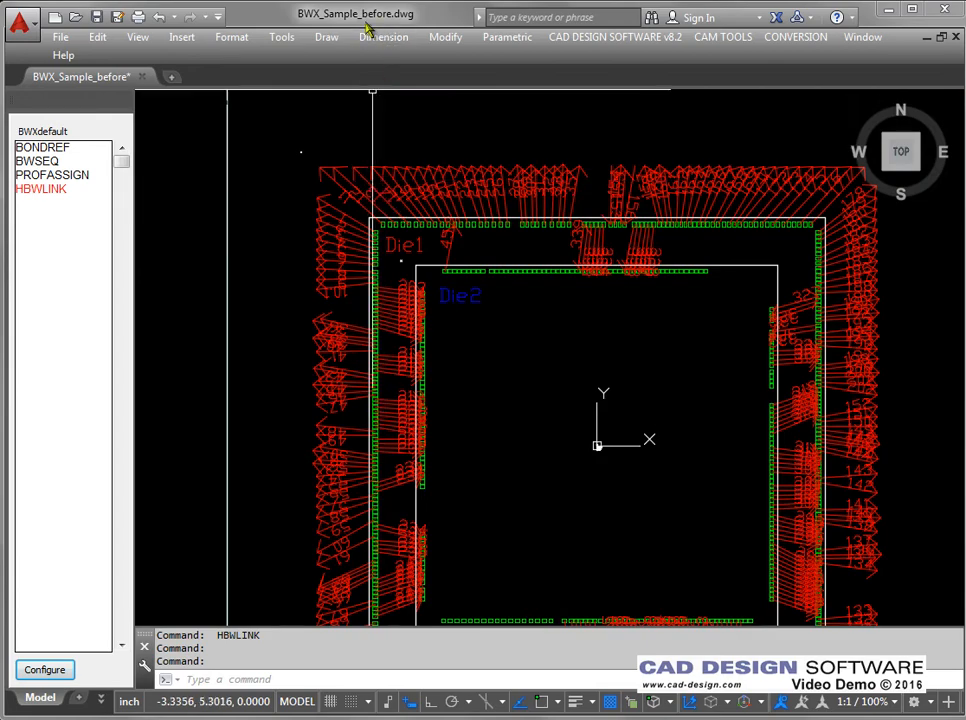
scroll(431, 233, "down", 2)
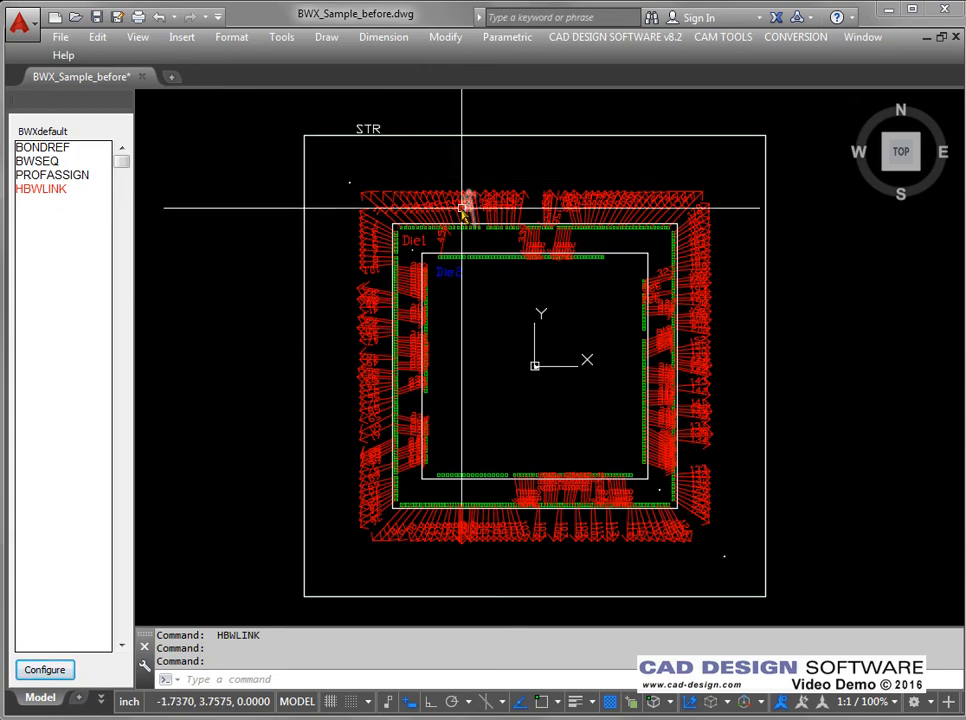
scroll(440, 215, "up", 2)
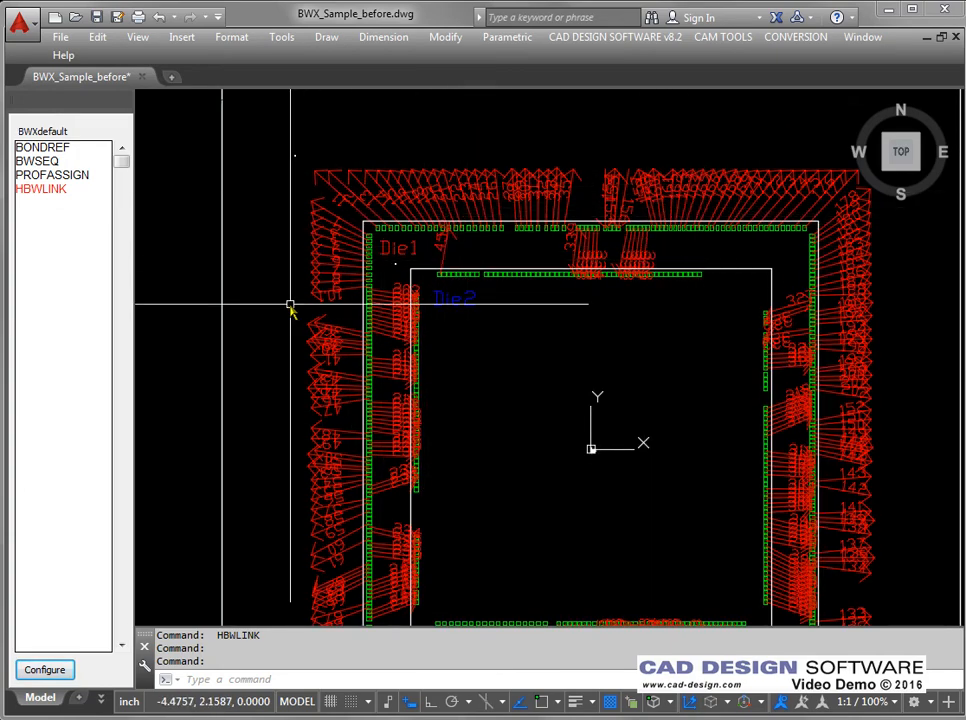
scroll(442, 360, "up", 2)
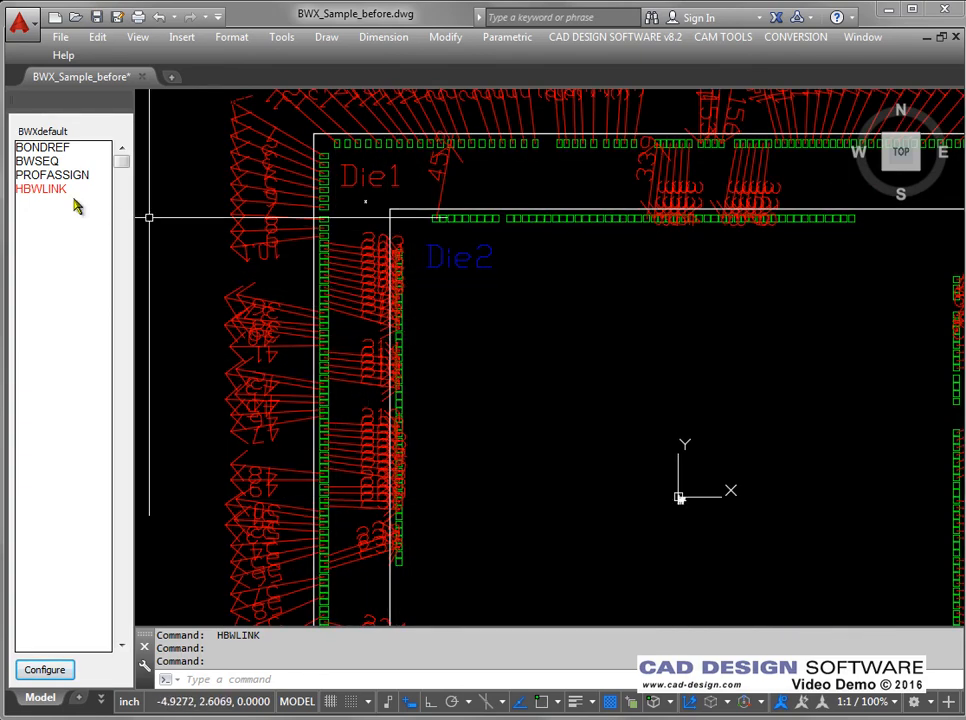
left_click(43, 189)
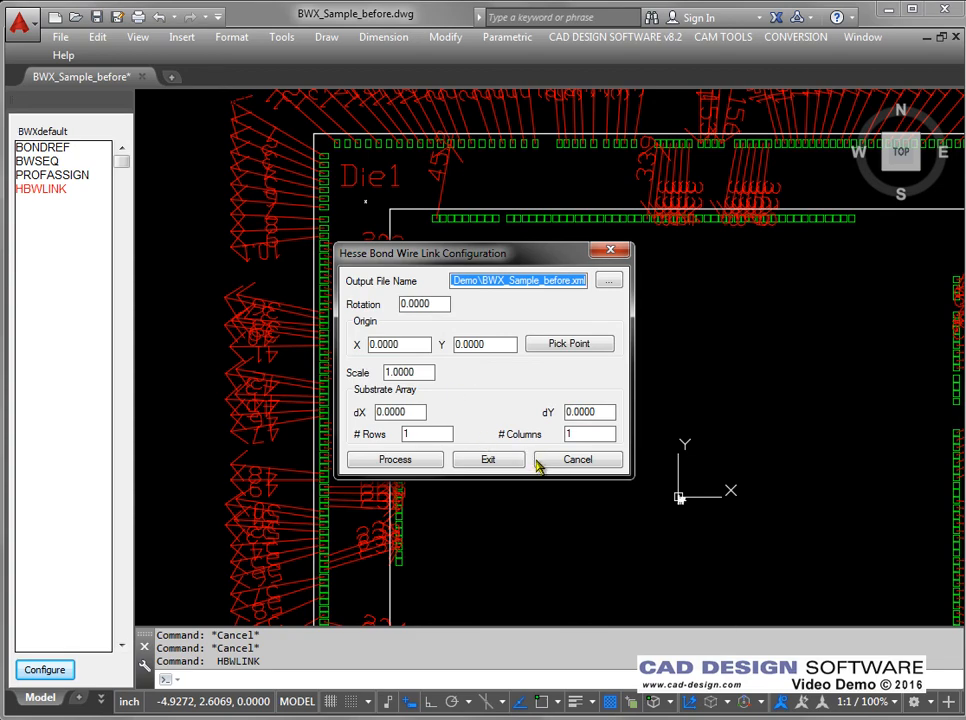
left_click(506, 461)
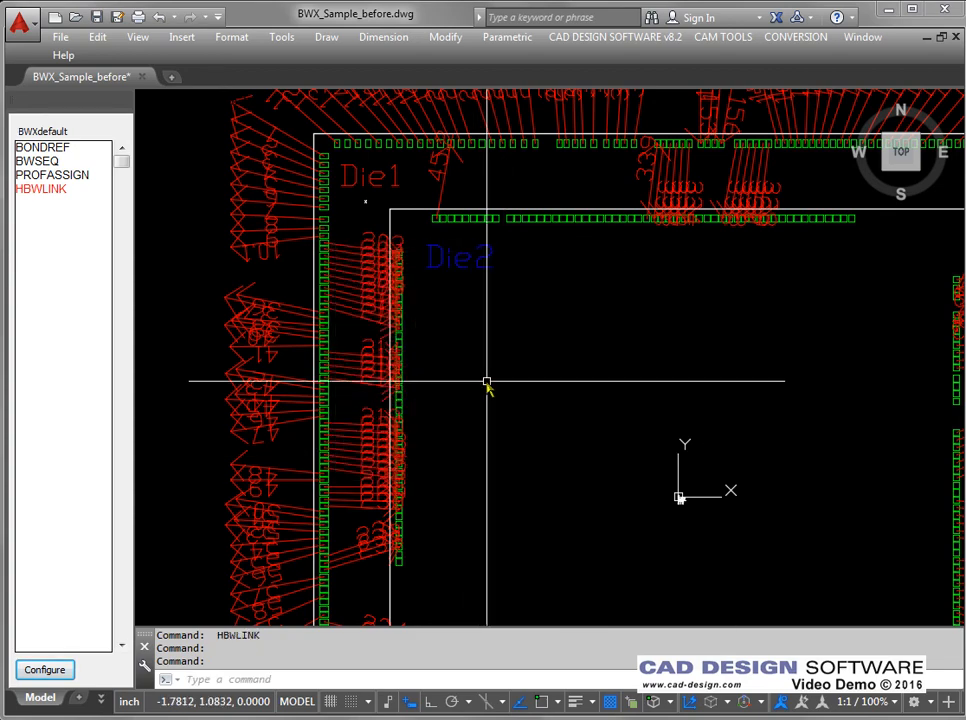